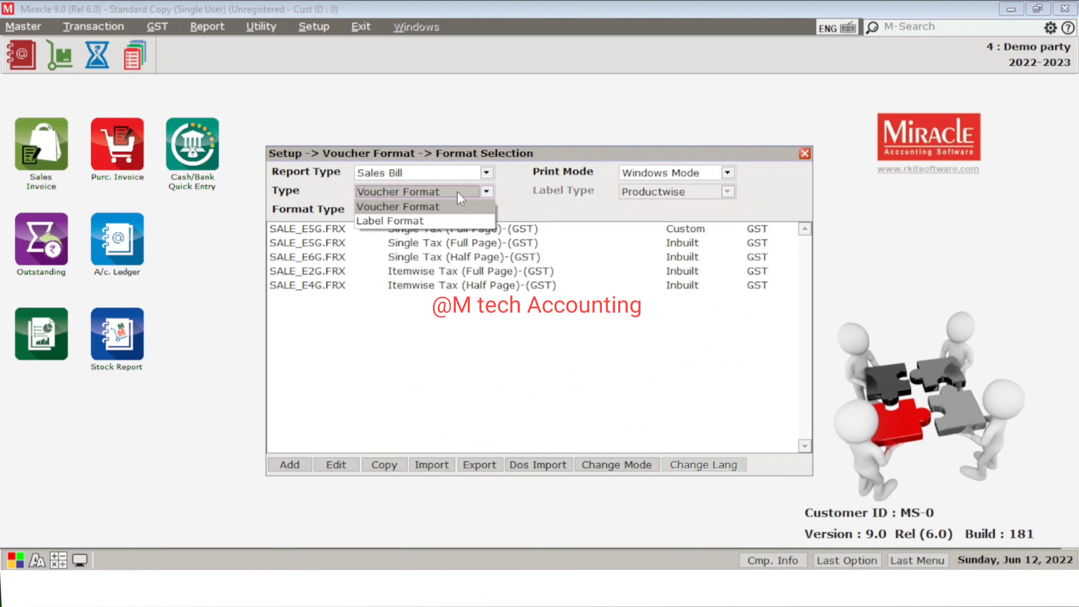
List the sales bill formats of type Voucher Format and start copying the inbuilt Single Tax (Full Page)-(GST) format
key("Return")
key("Return")
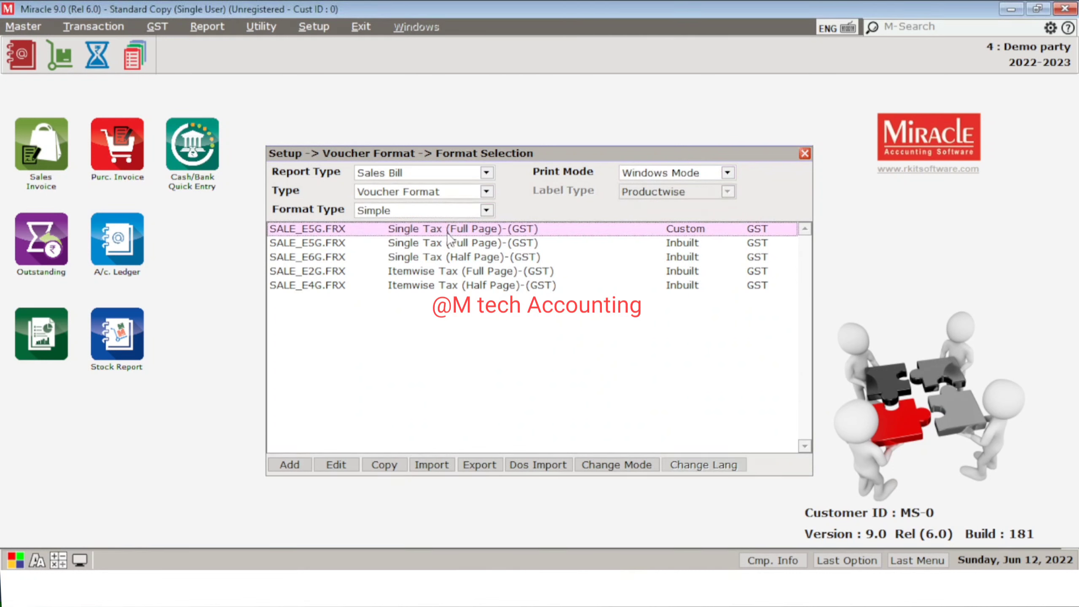
left_click(444, 245)
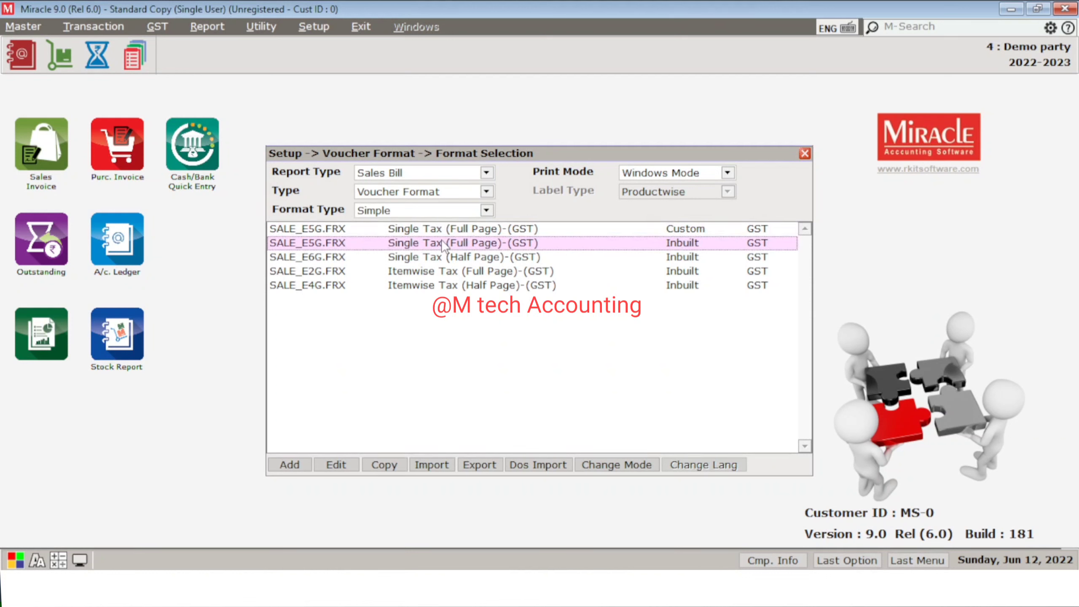
left_click(384, 464)
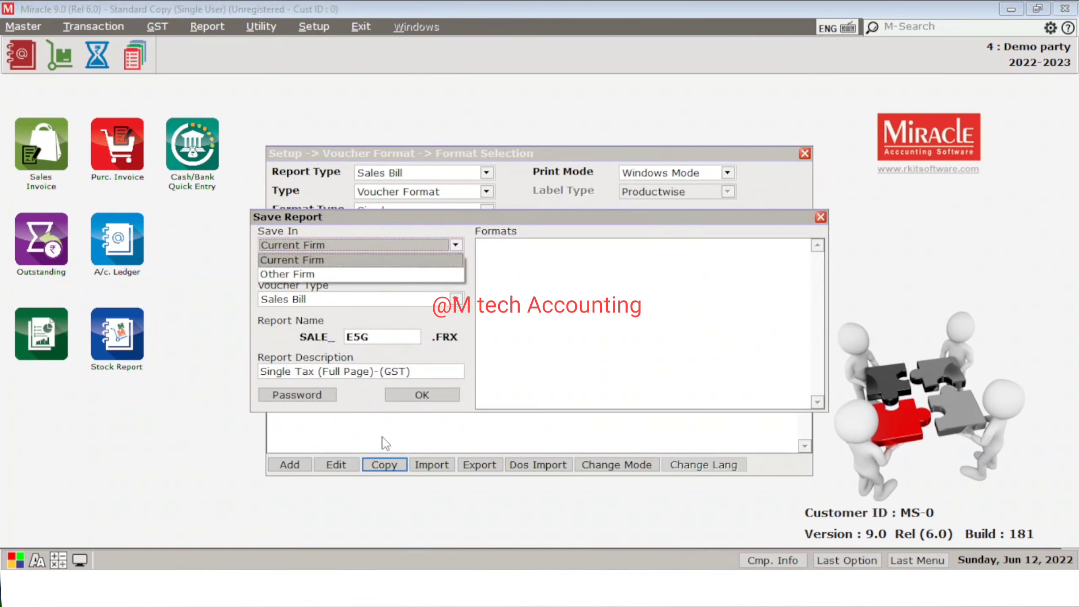
Save the copy in the current firm with report name MRE5G and description QR FORMAT VOUCHER
key("Return")
key("Return")
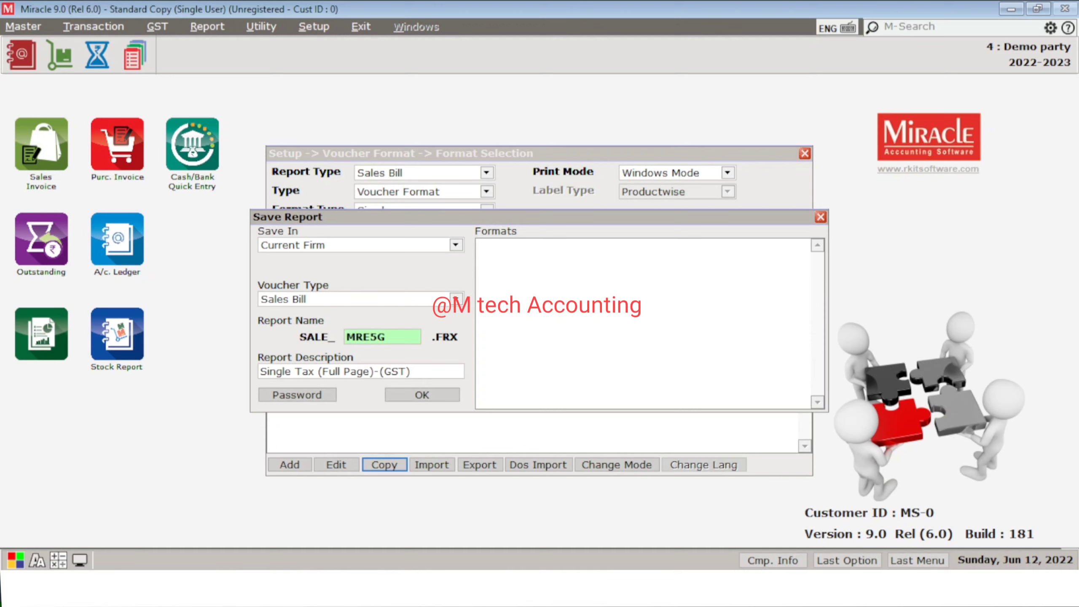
key("Return")
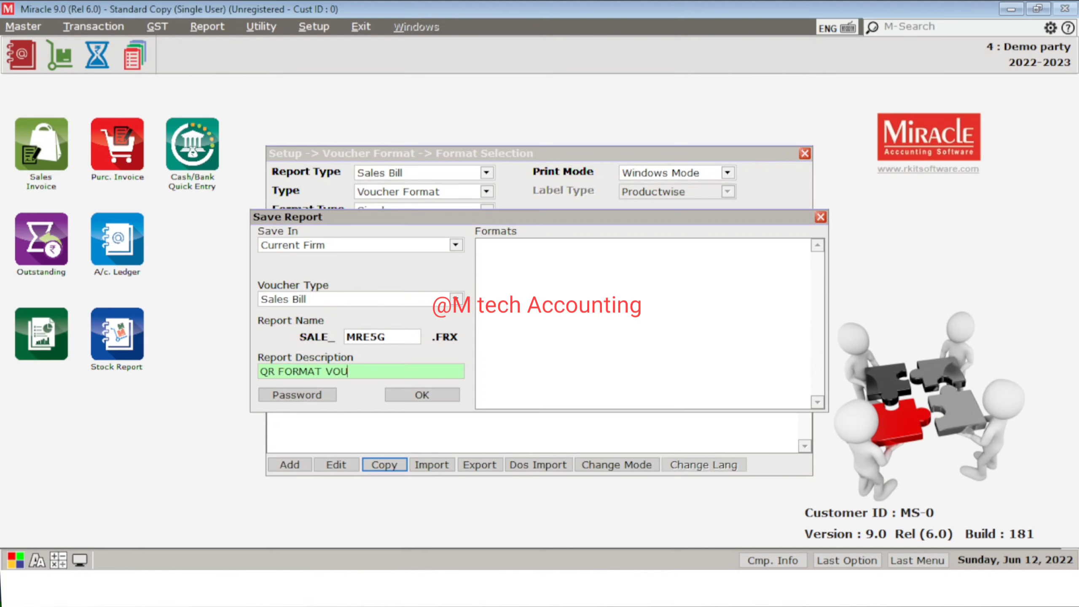
key("Return")
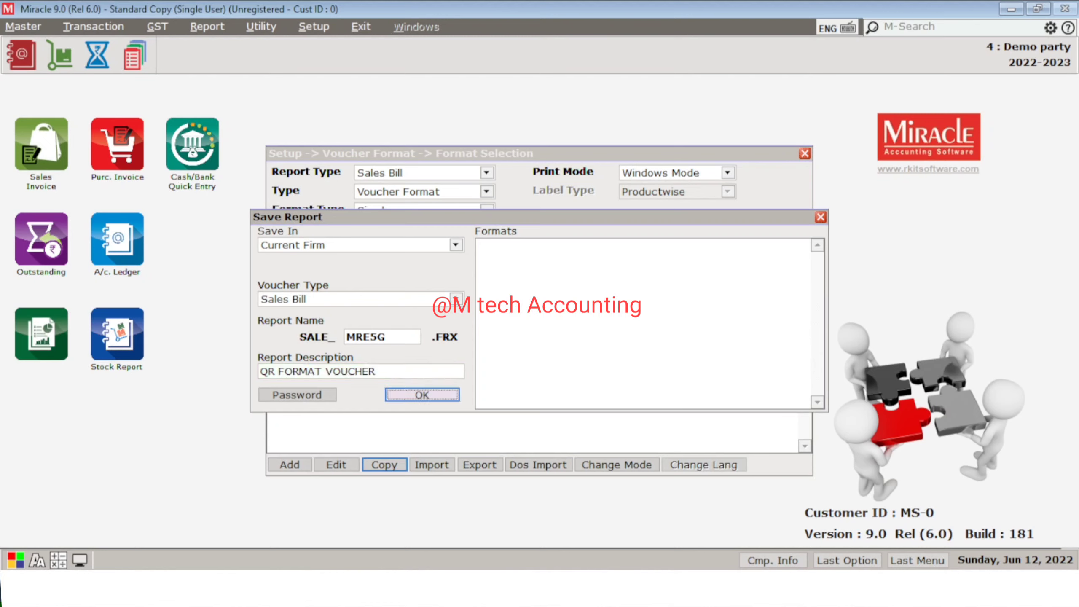
key("Return")
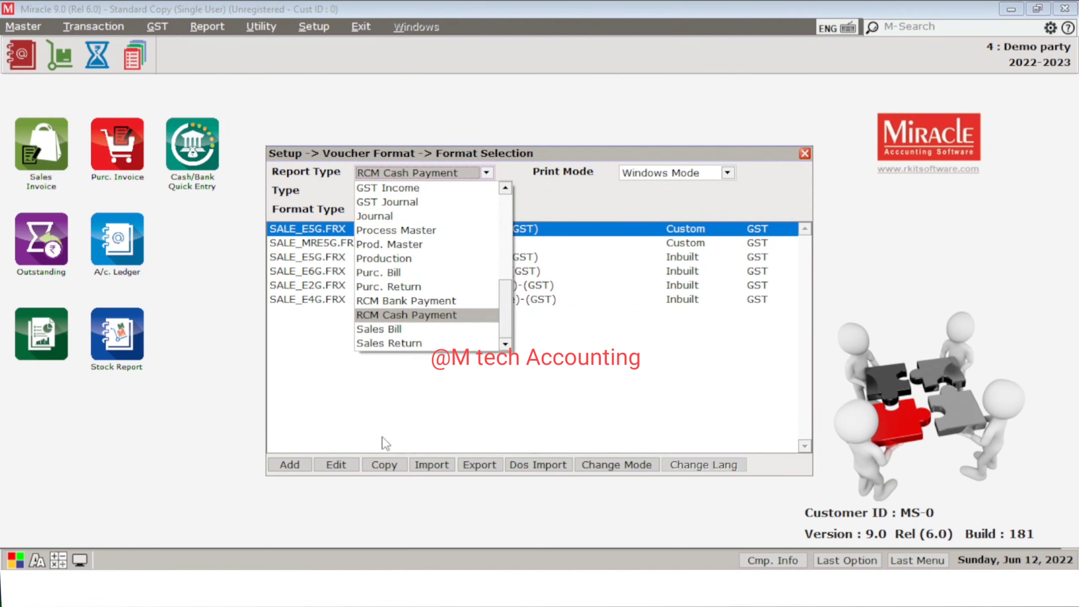
Close the format selection window and reopen the voucher format setup
key("Escape")
key("Escape")
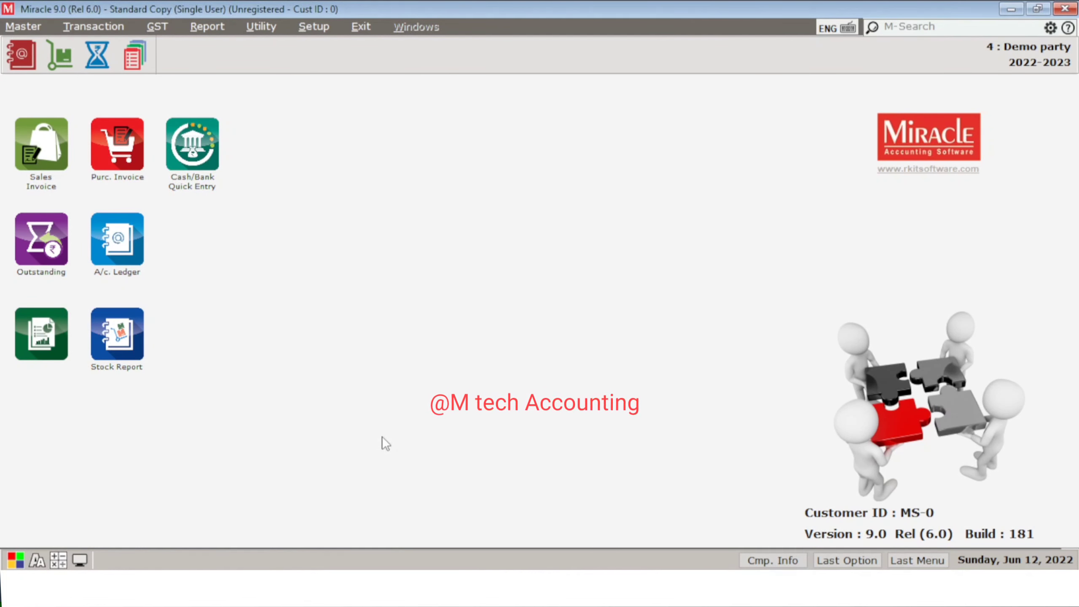
key("alt+s")
key("Up")
key("Return")
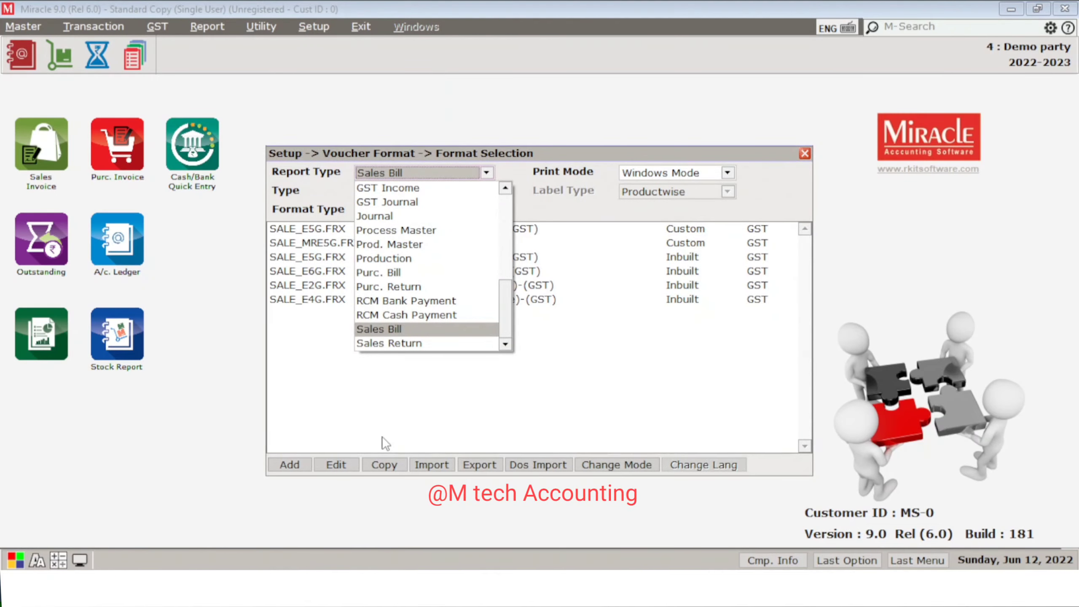
Open the custom QR FORMAT VOUCHER format from the simple sales bill voucher formats for editing
key("Return")
key("Return")
key("Return")
key("Return")
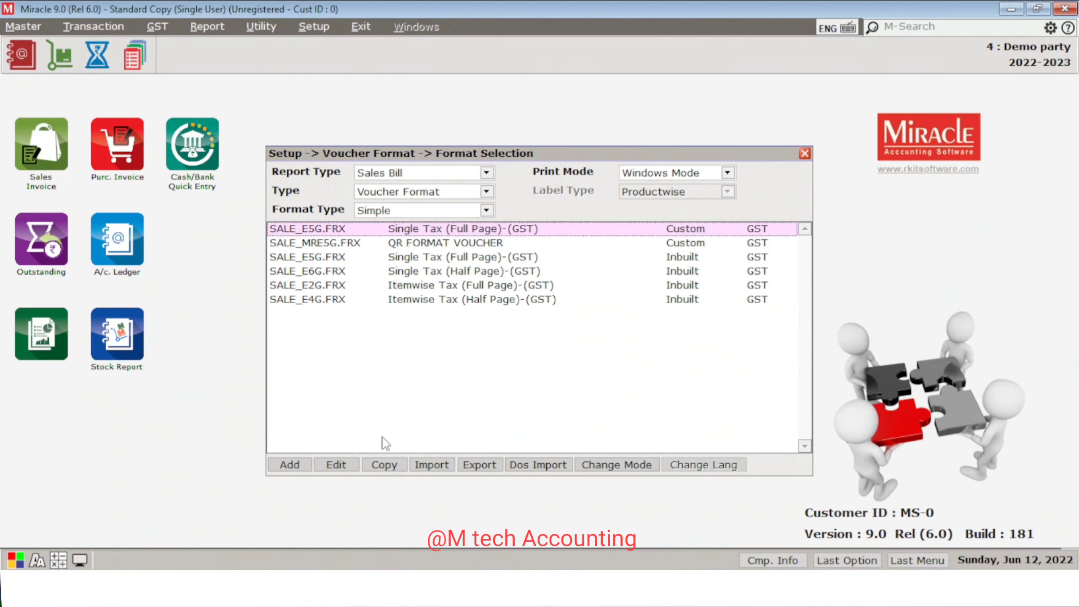
key("Down")
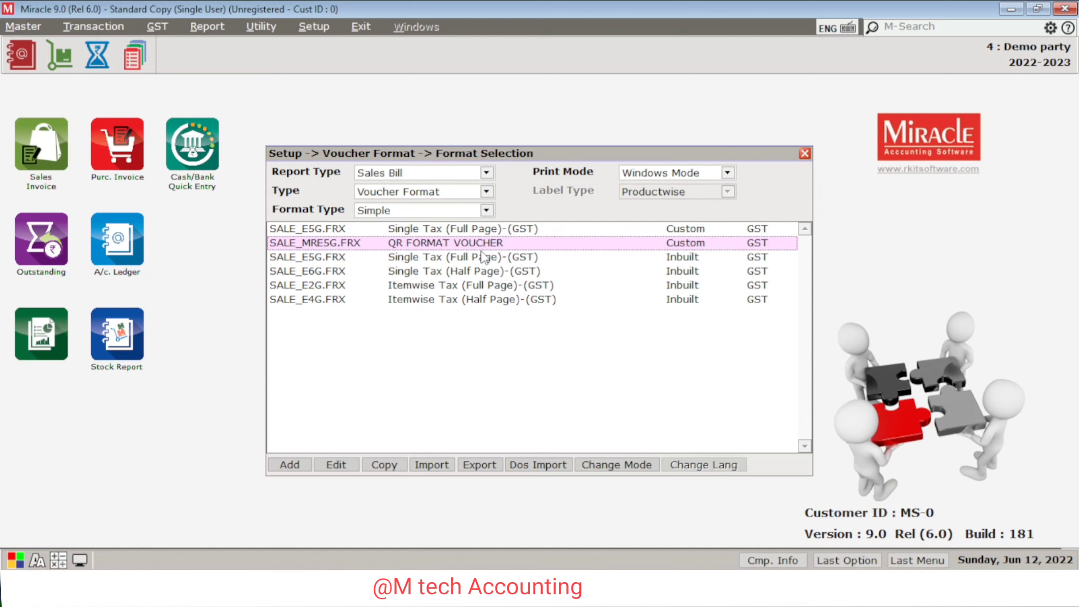
key("Return")
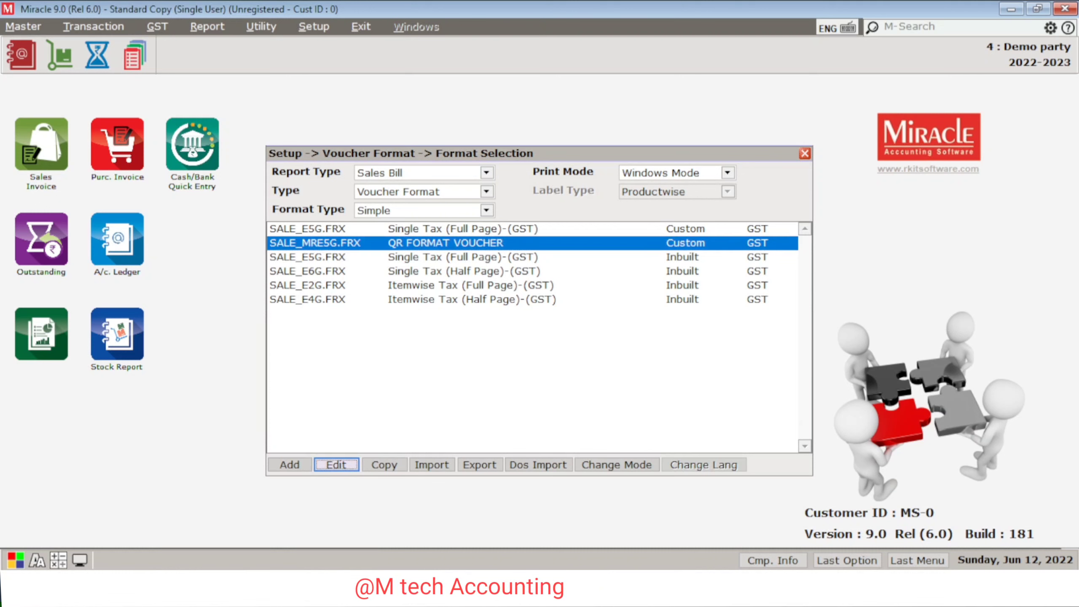
left_click(343, 464)
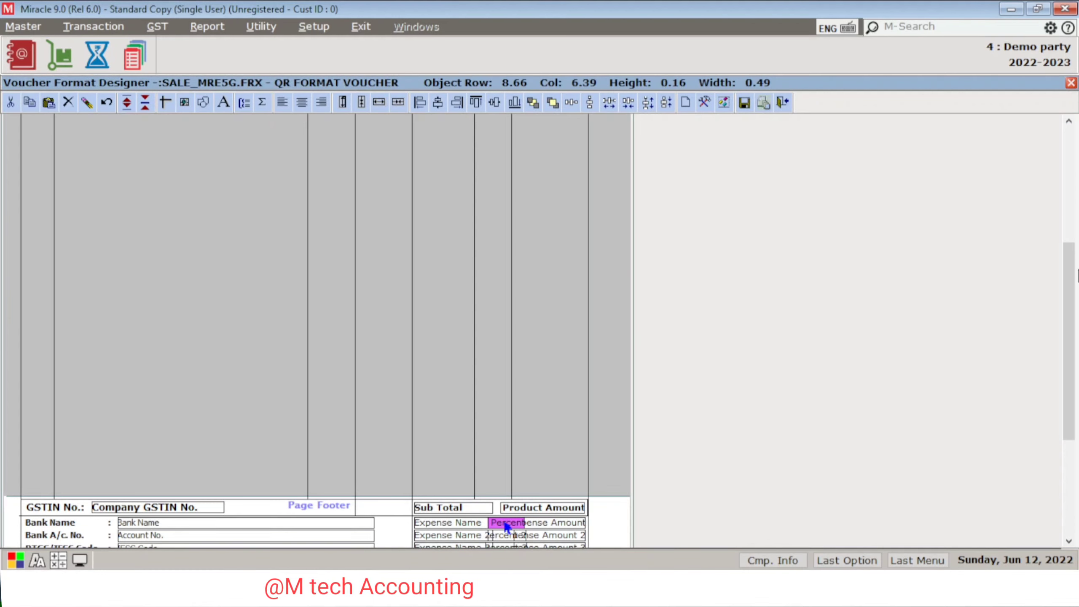
Narrow the Bank Name, Account No. and IFSC Code value fields in the page footer together by about a quarter, freeing space beside them
left_click_drag(1069, 276, 1069, 336)
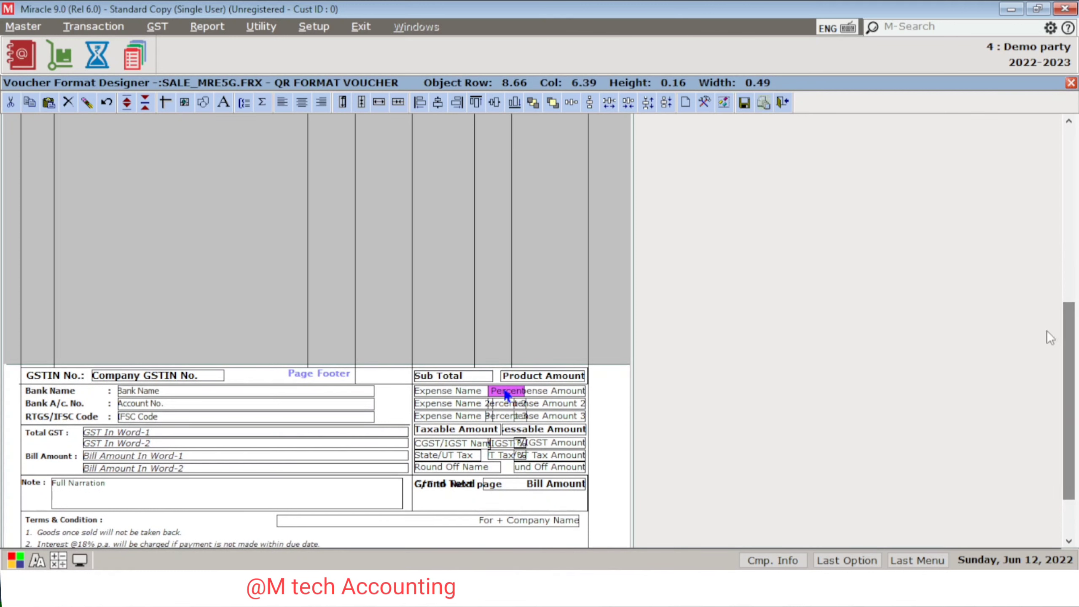
left_click(367, 393)
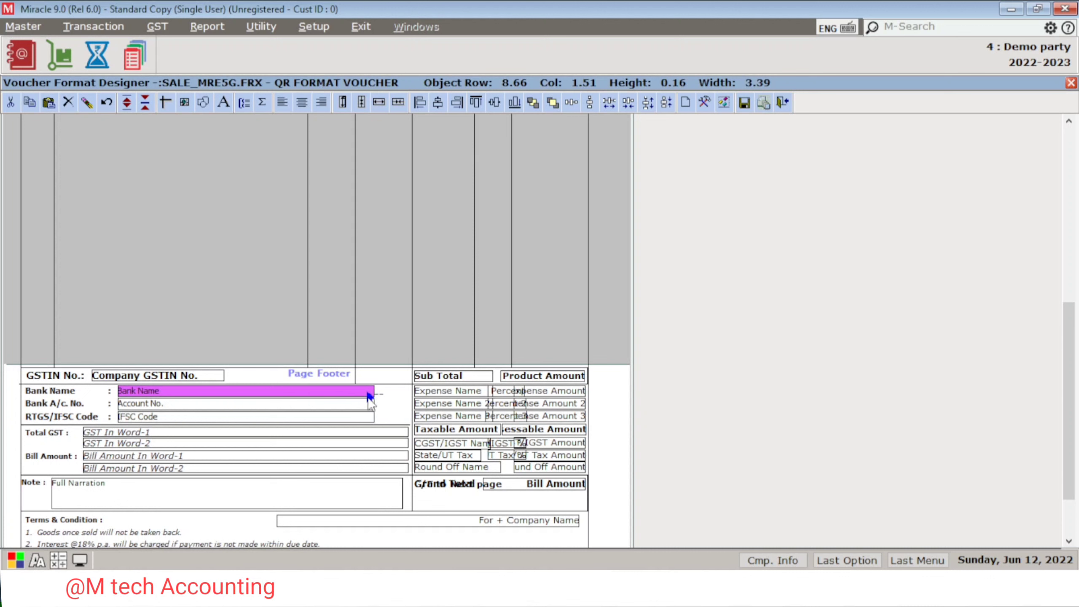
left_click_drag(358, 420, 358, 421)
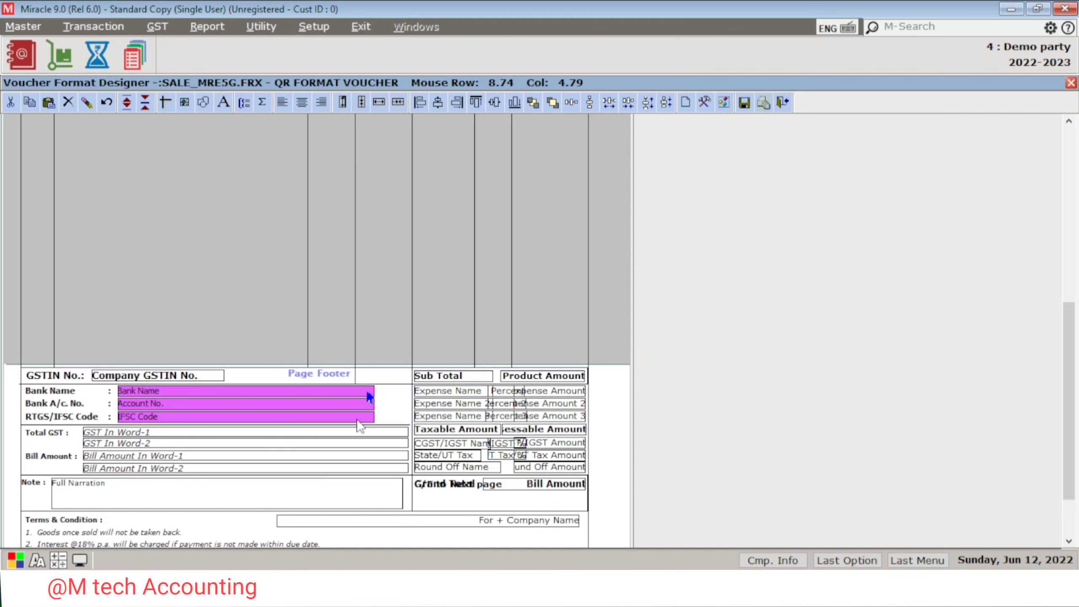
key("shift+Left")
key("shift+Left")
key("shift+Left")
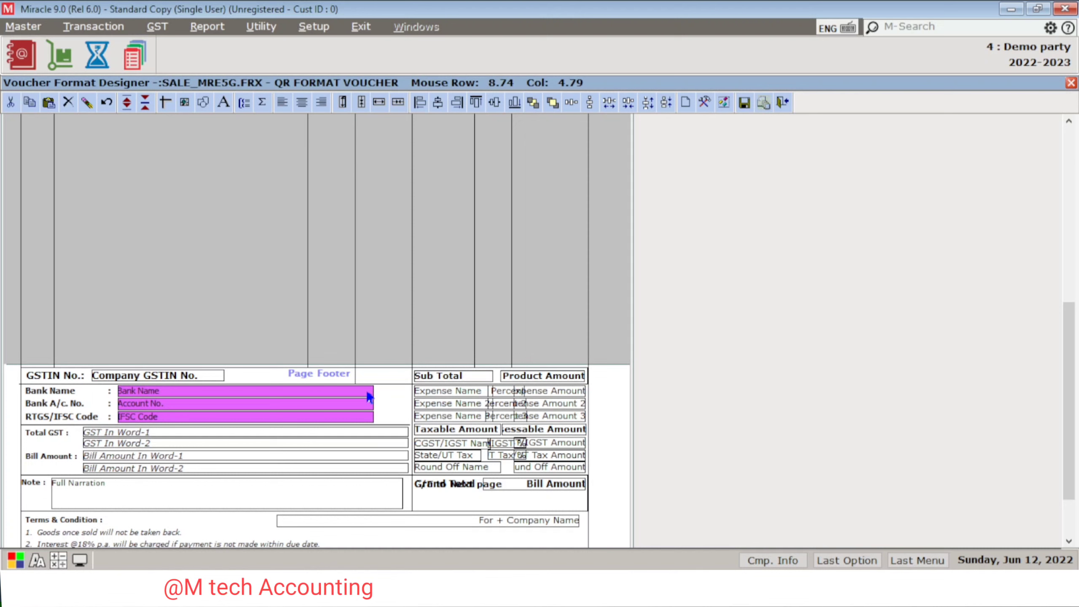
key("shift+Left")
key("shift+Left")
key("shift+Left")
key("shift+Left")
key("shift+Left")
key("shift+Left")
key("shift+Left")
key("shift+Left")
key("shift+Left")
key("shift+Left")
key("shift+Left")
key("shift+Left")
key("shift+Left")
key("shift+Left")
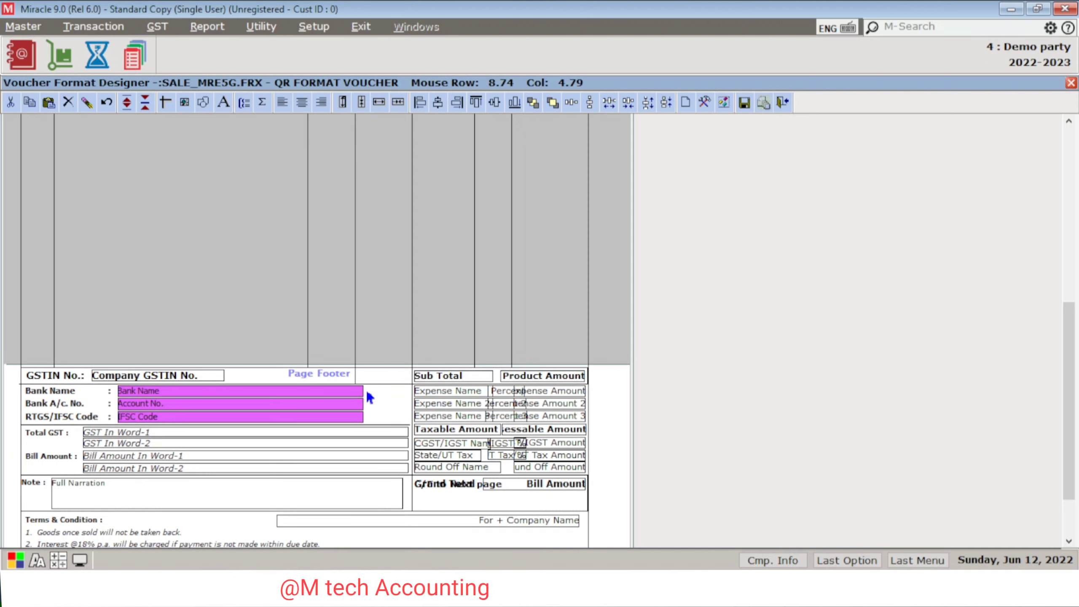
key("shift+Left")
key("shift+Left")
key("shift+Left")
key("shift+Left")
key("shift+Left")
key("shift+Left")
key("shift+Left")
key("shift+Left")
key("shift+Left")
key("shift+Left")
key("shift+Left")
key("shift+Left")
key("shift+Left")
key("shift+Left")
key("shift+Left")
key("shift+Left")
key("shift+Left")
key("shift+Left")
key("shift+Left")
key("shift+Left")
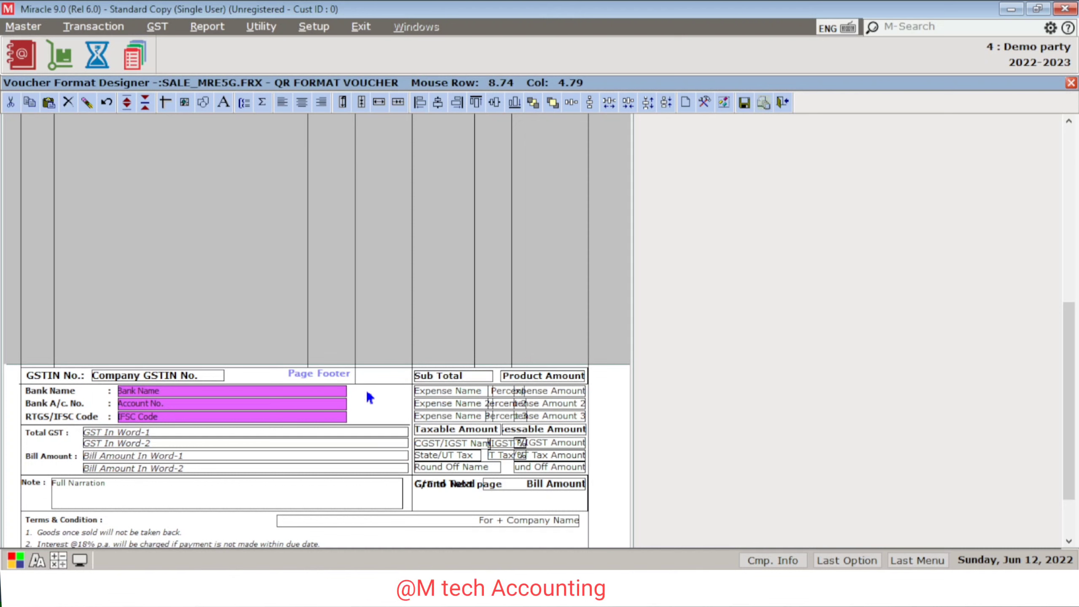
key("shift+Left")
key("shift+Left")
key("shift+Left")
key("shift+Left")
key("shift+Left")
key("shift+Left")
key("shift+Left")
key("shift+Left")
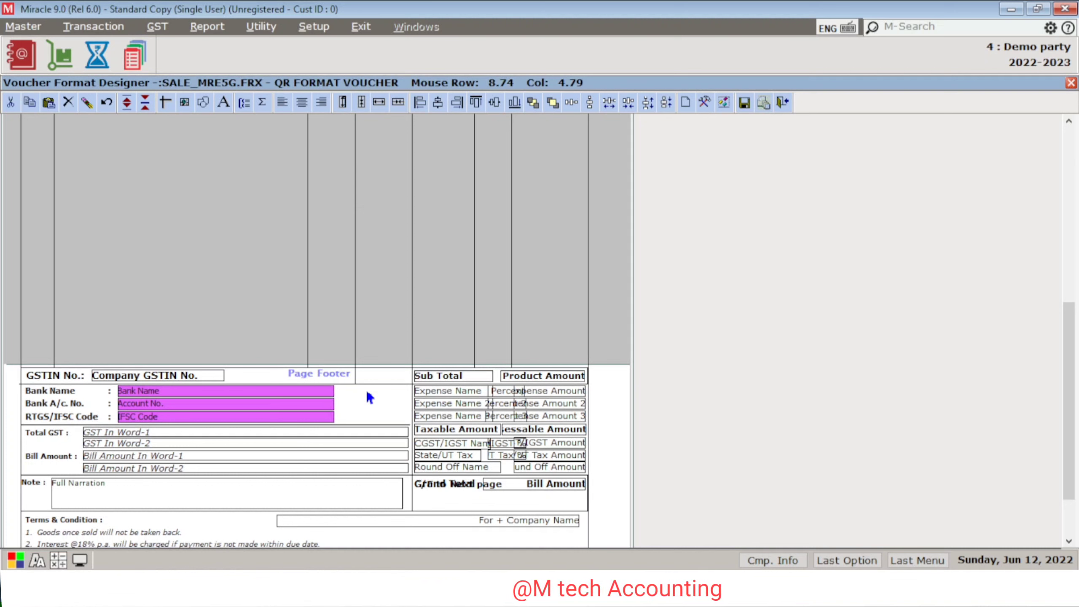
key("shift+Left")
key("shift+Left")
key("shift+Left")
key("shift+Left")
key("shift+Left")
key("shift+Left")
key("shift+Left")
key("shift+Left")
key("shift+Left")
key("shift+Left")
key("shift+Left")
key("shift+Left")
key("shift+Left")
key("shift+Left")
key("shift+Left")
key("shift+Left")
key("shift+Left")
key("shift+Left")
key("shift+Left")
key("shift+Left")
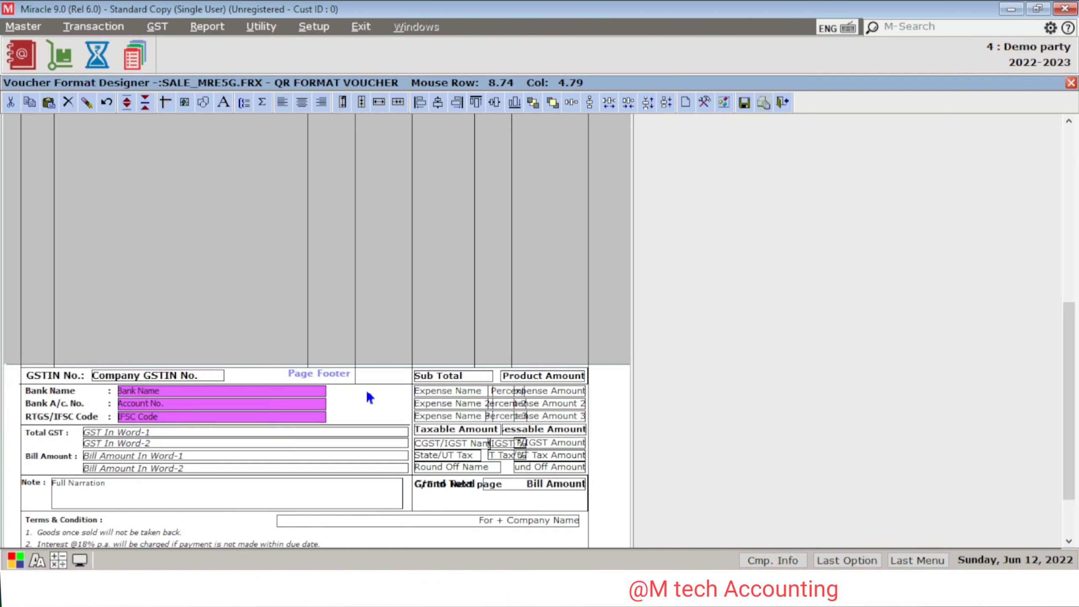
key("shift+Left")
key("shift+Left")
key("shift+Left")
key("shift+Left")
key("shift+Left")
key("shift+Left")
key("shift+Left")
key("shift+Left")
key("shift+Left")
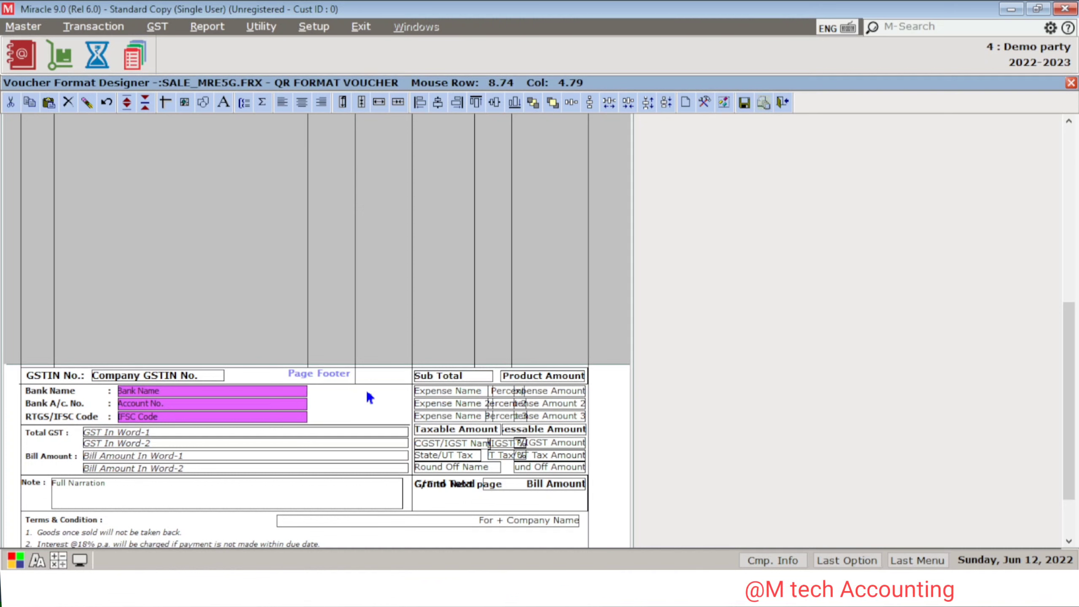
left_click(358, 421)
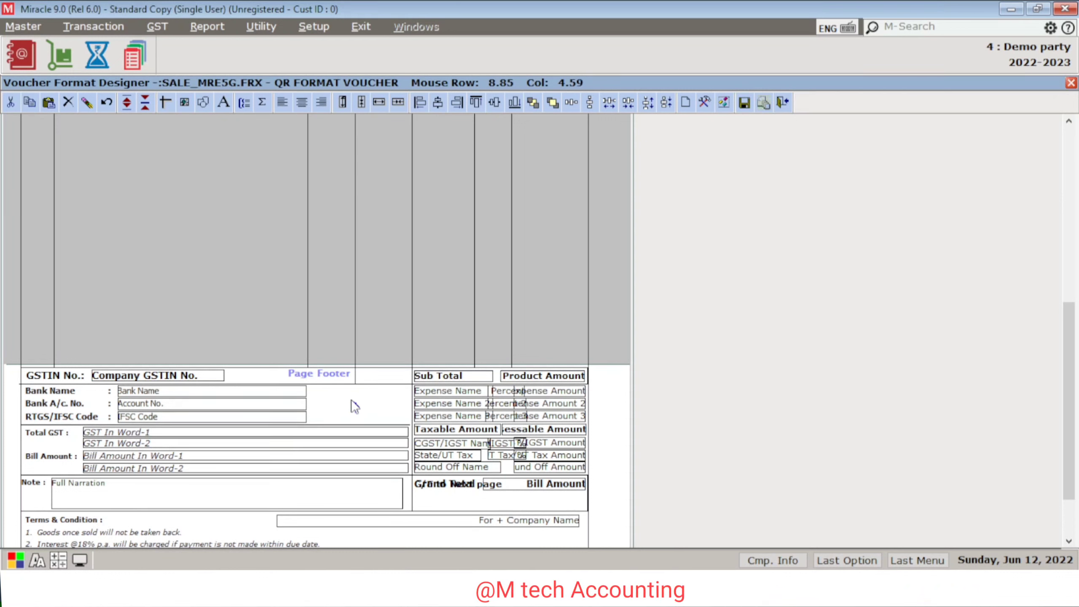
Start a new Field Value expression in the blank space beside the bank details in the page footer
left_click(353, 402)
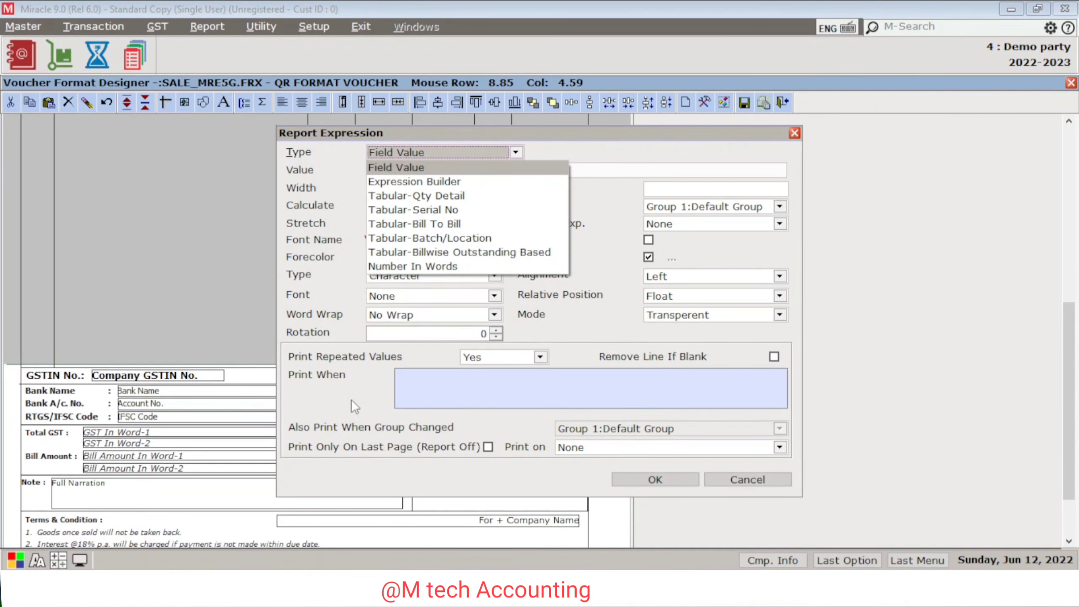
key("Return")
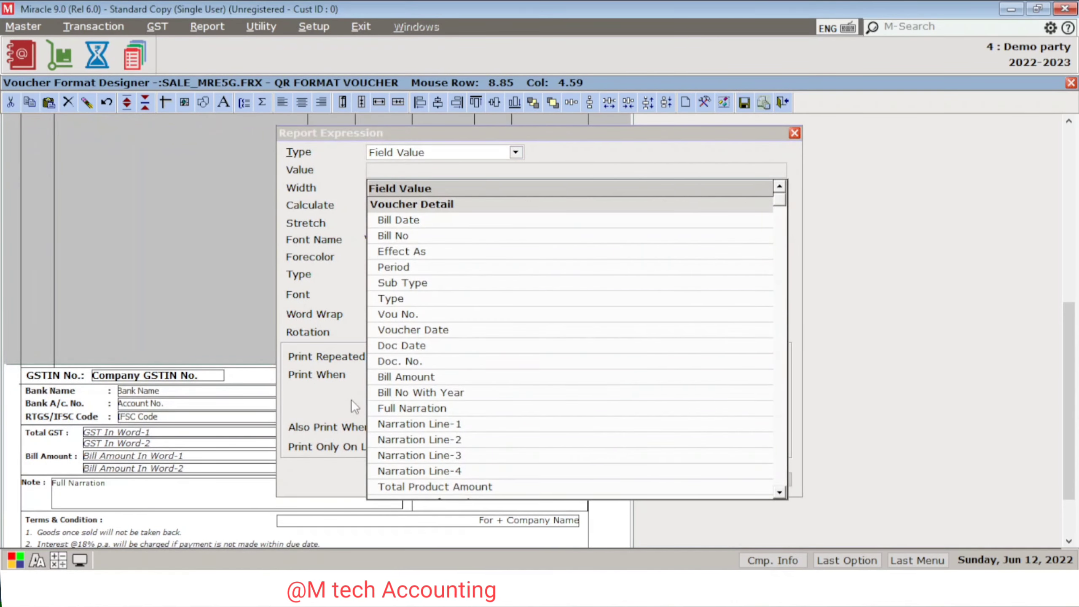
Look through the available field values, from the voucher details to the user fields and expense details, for the UPI field
key("Down")
key("Down")
key("Down")
key("Down")
key("Down")
key("Down")
key("Down")
key("Down")
key("Down")
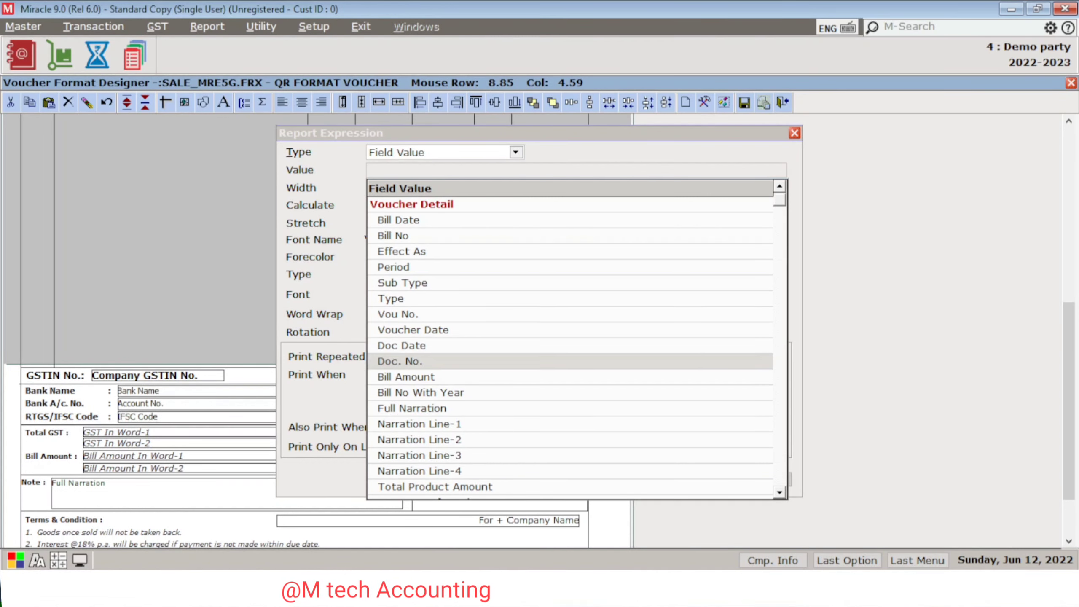
key("Down")
key("Down")
key("Down")
key("Down")
key("Down")
key("Down")
key("Down")
key("Down")
key("Down")
key("Down")
key("Down")
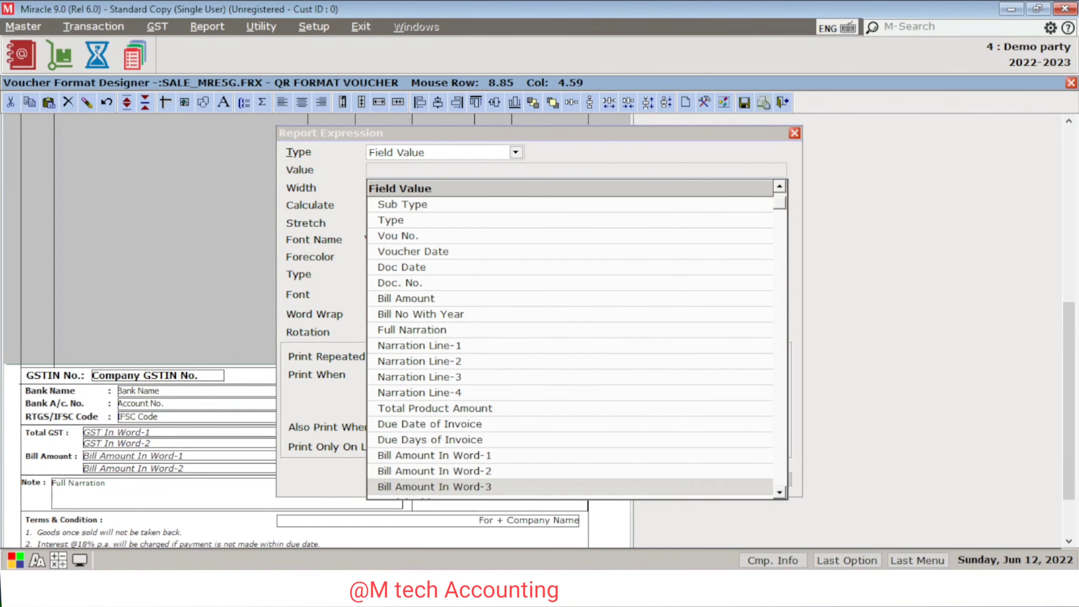
key("Down")
key("Down")
key("Down")
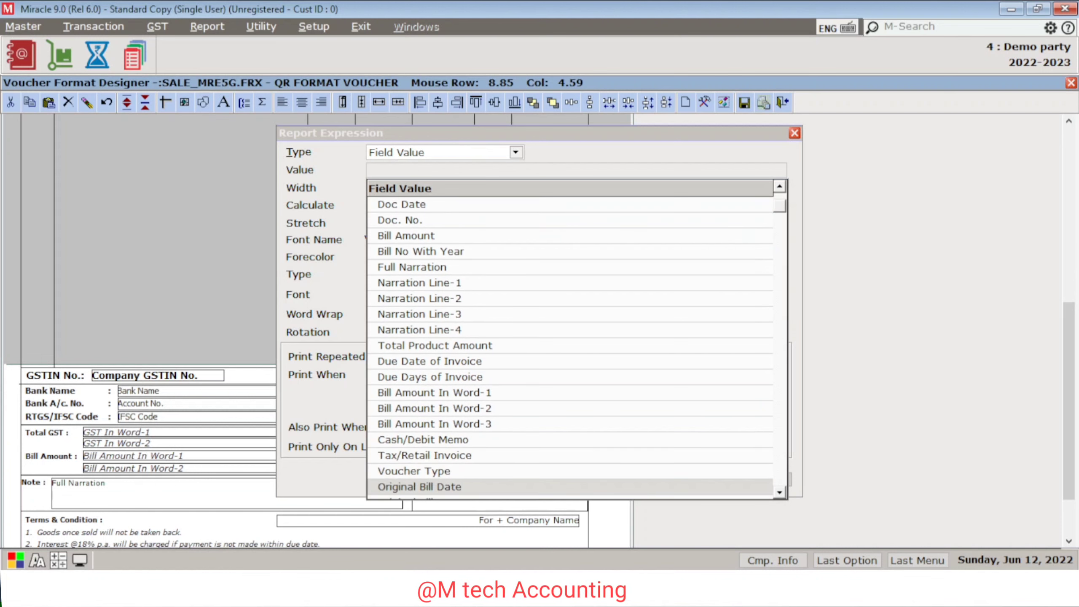
type("U")
key("Down")
key("Down")
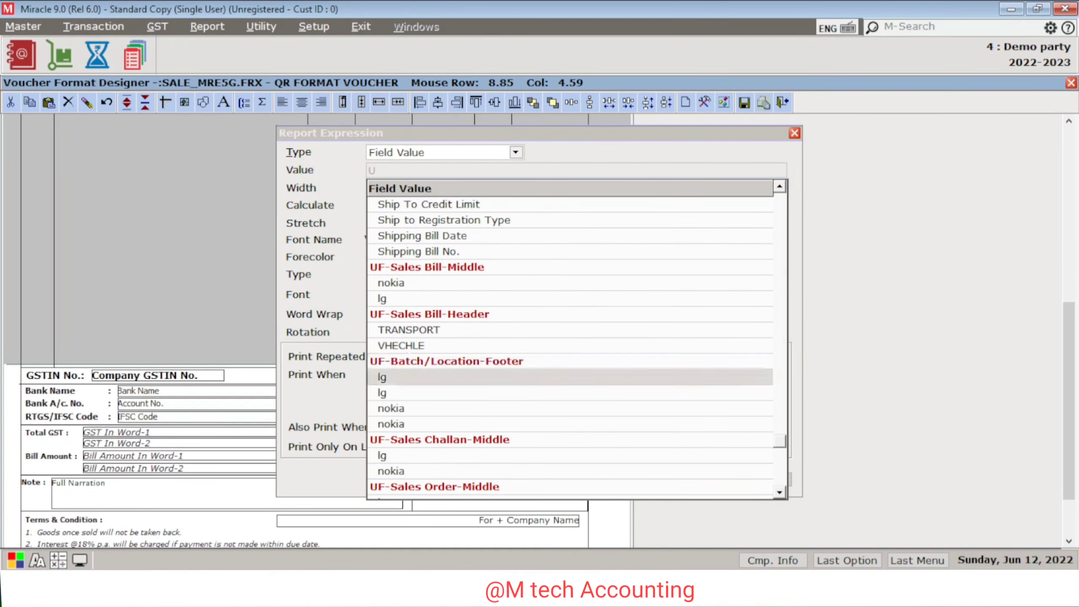
key("Down")
key("Down")
key("Down")
key("Down")
key("Down")
key("Down")
key("Down")
key("Down")
key("Down")
key("Down")
key("Down")
key("Down")
key("Down")
key("Down")
key("Down")
key("Down")
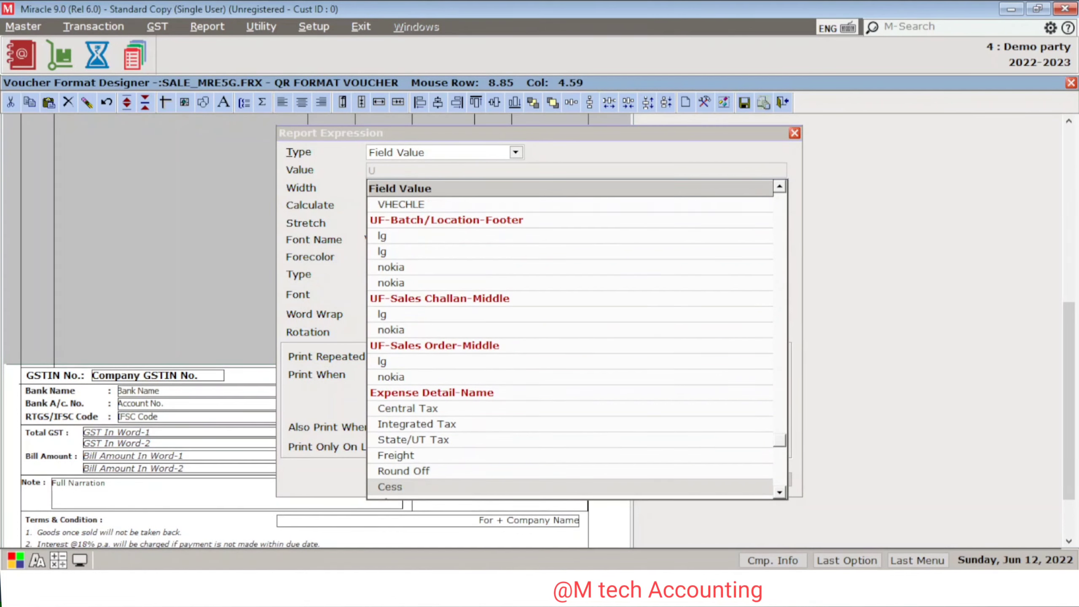
key("Down")
key("Down")
key("Down")
key("Down")
key("Down")
key("Down")
key("Down")
key("Down")
key("Down")
key("Down")
key("Down")
key("Down")
key("Down")
key("Down")
key("Down")
key("Down")
key("Down")
key("Down")
key("Down")
key("Down")
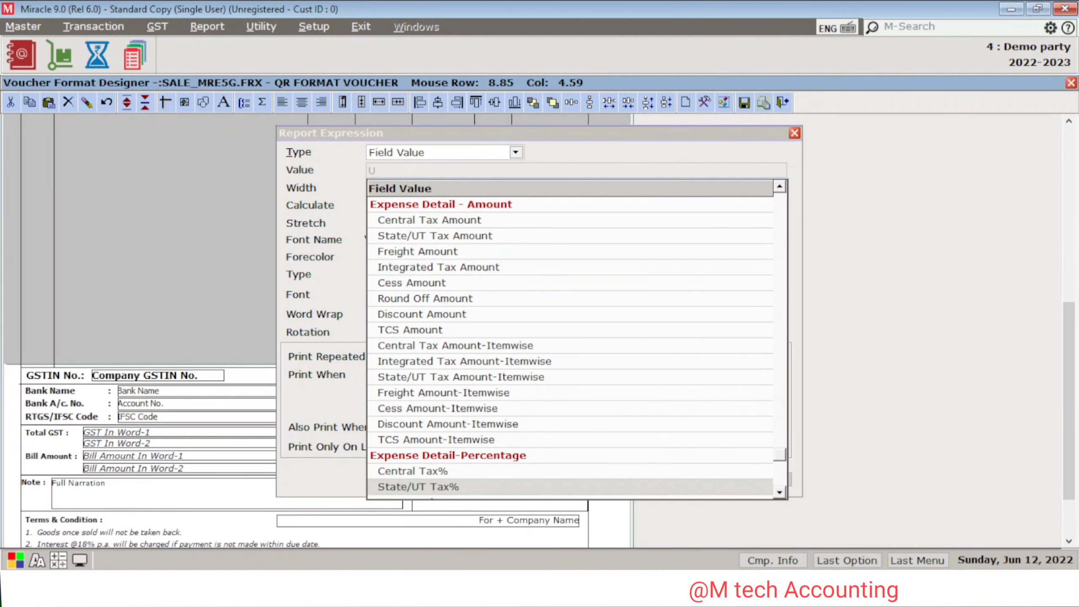
Search the field values for UPI and choose Bank UPI Code as the expression's value
key("ctrl+f")
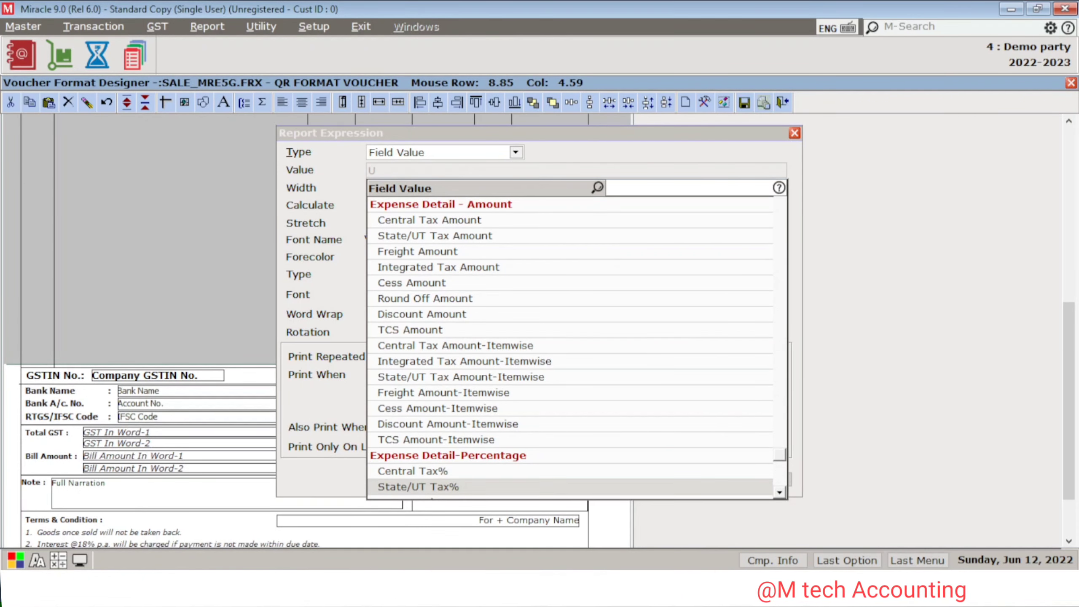
type("UPI")
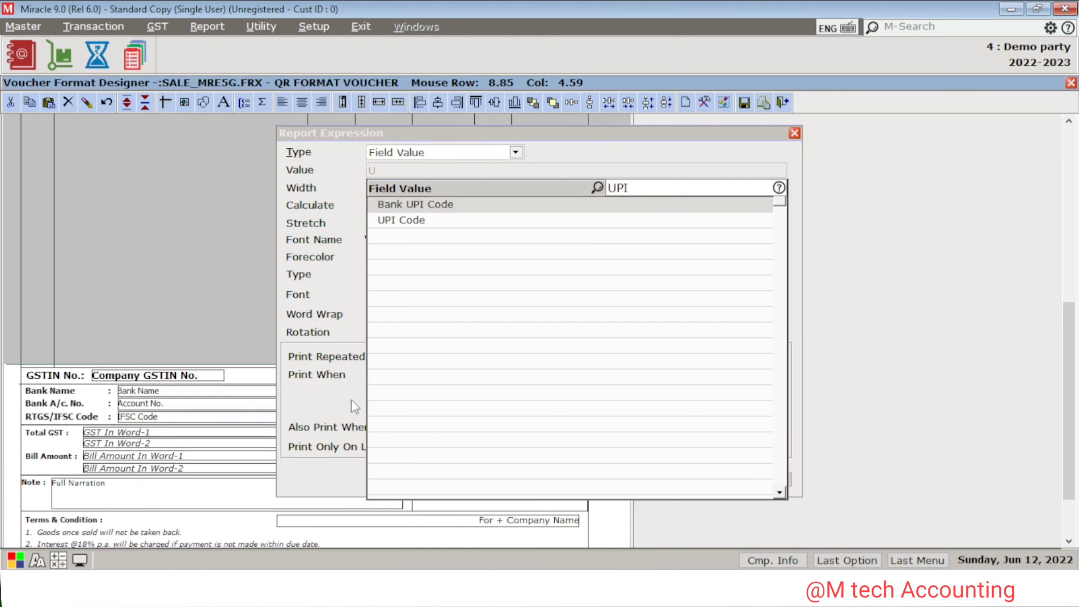
key("Down")
key("Up")
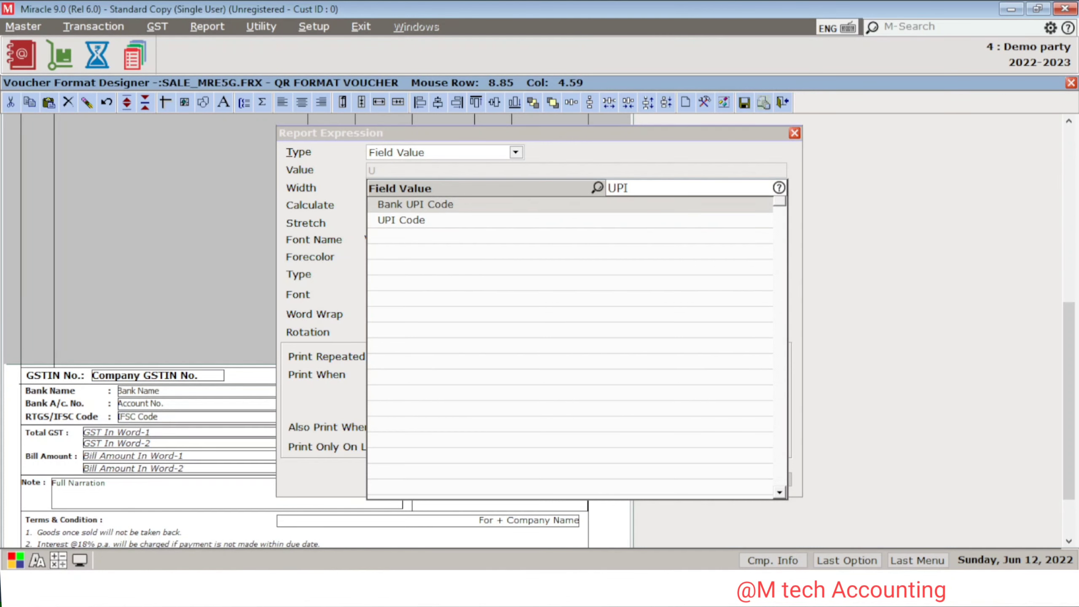
key("Return")
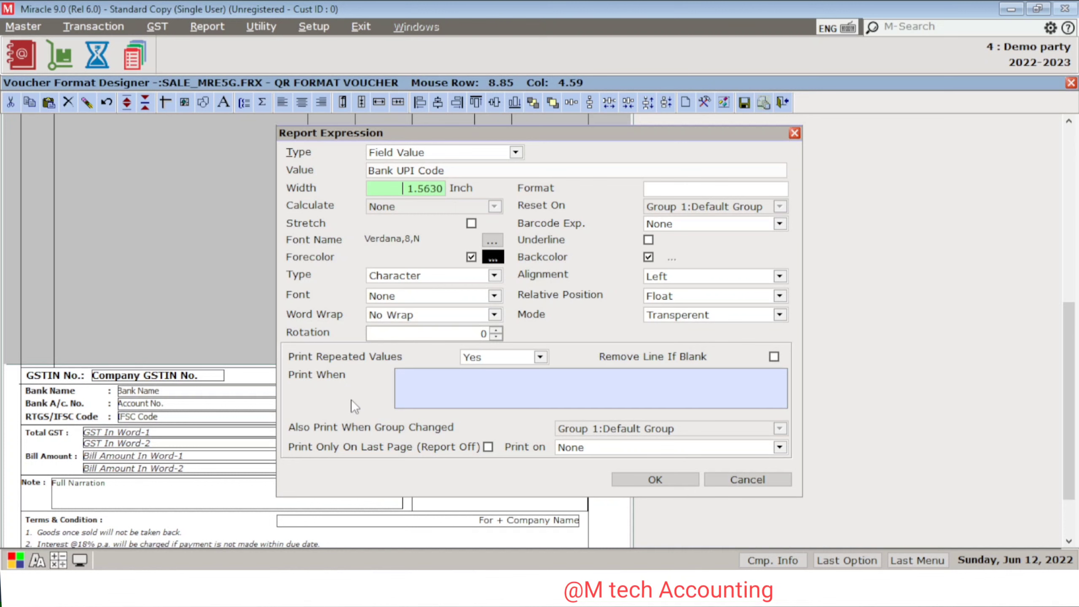
Set the Bank UPI Code expression's barcode option to QR Code and place the field in the footer
key("Tab")
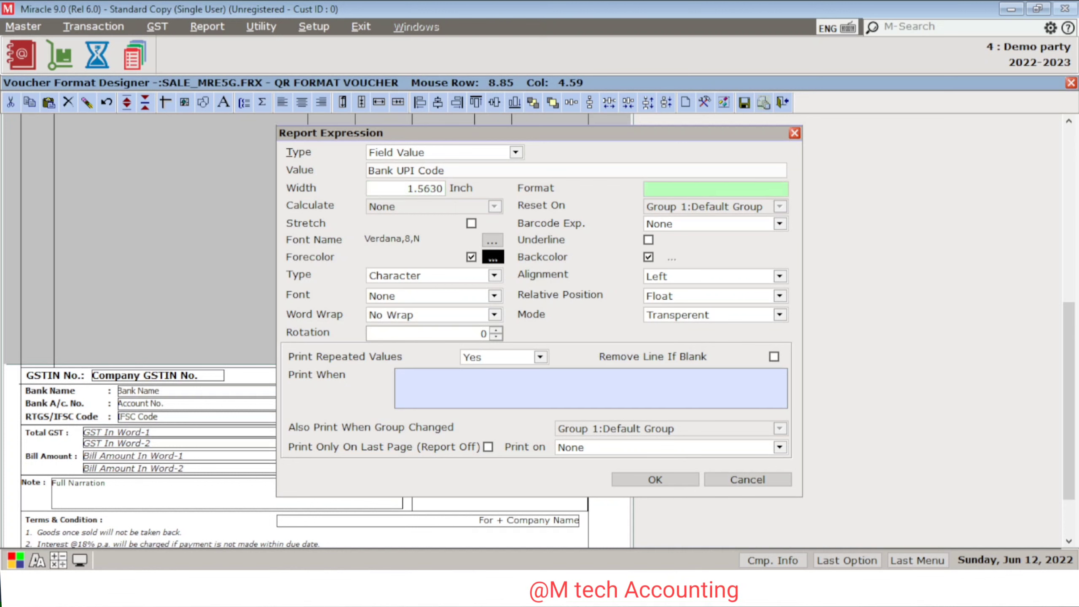
key("Tab")
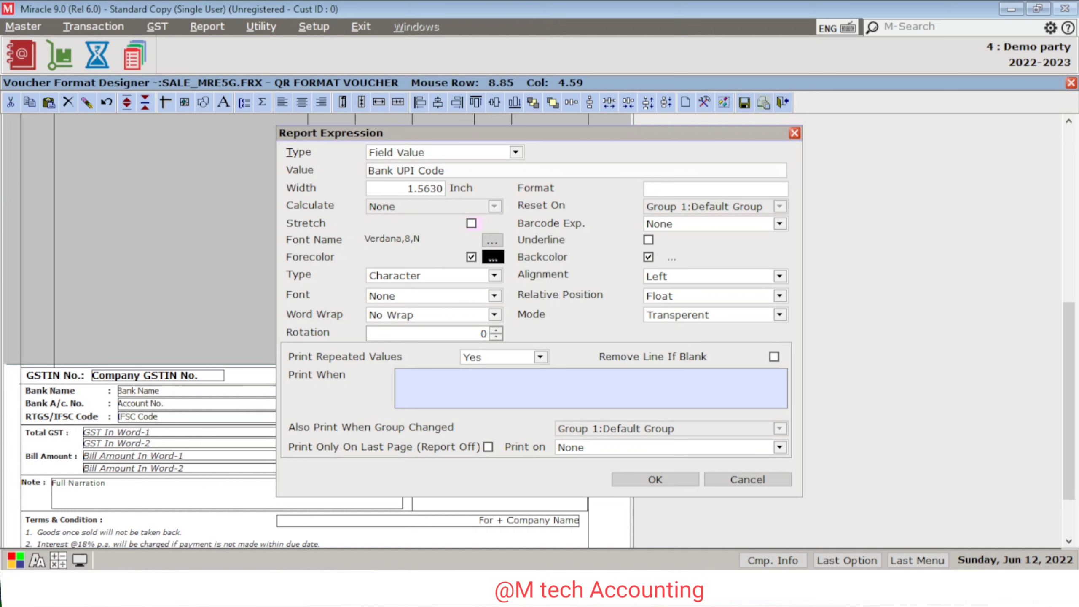
key("Tab")
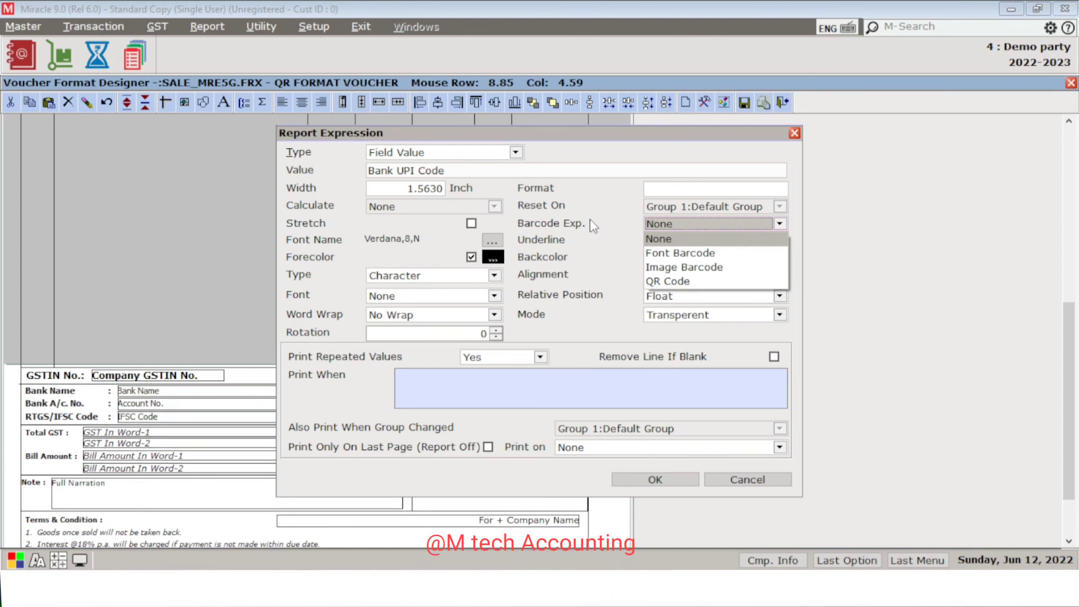
key("Down")
key("Down")
key("Down")
left_click(681, 281)
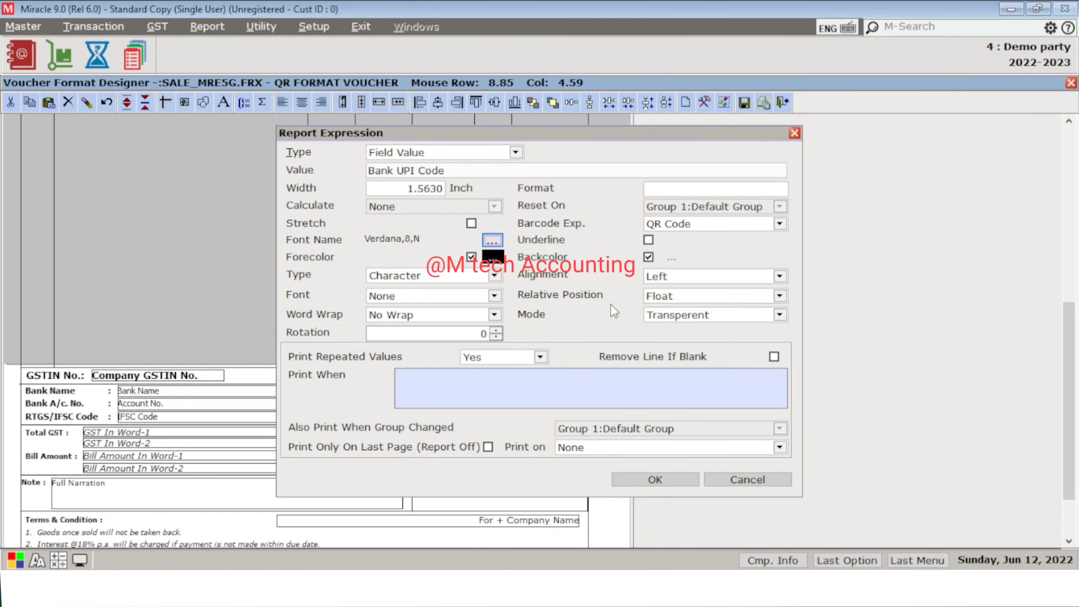
left_click(657, 478)
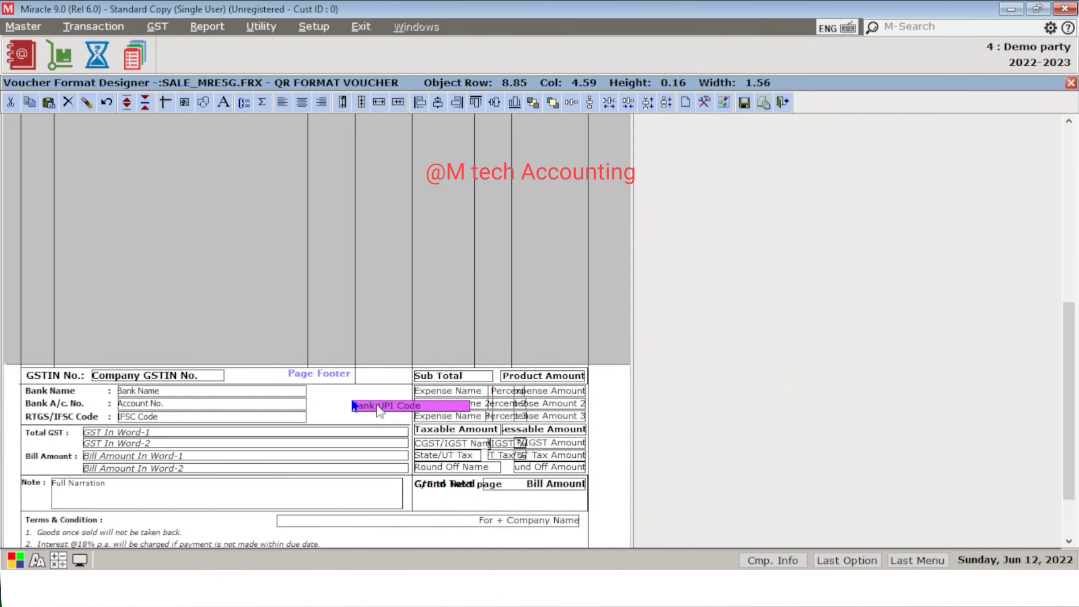
Move the Bank UPI Code field close beside the Account No. field, to about row 8.82 and column 4.06
left_click_drag(379, 406, 356, 402)
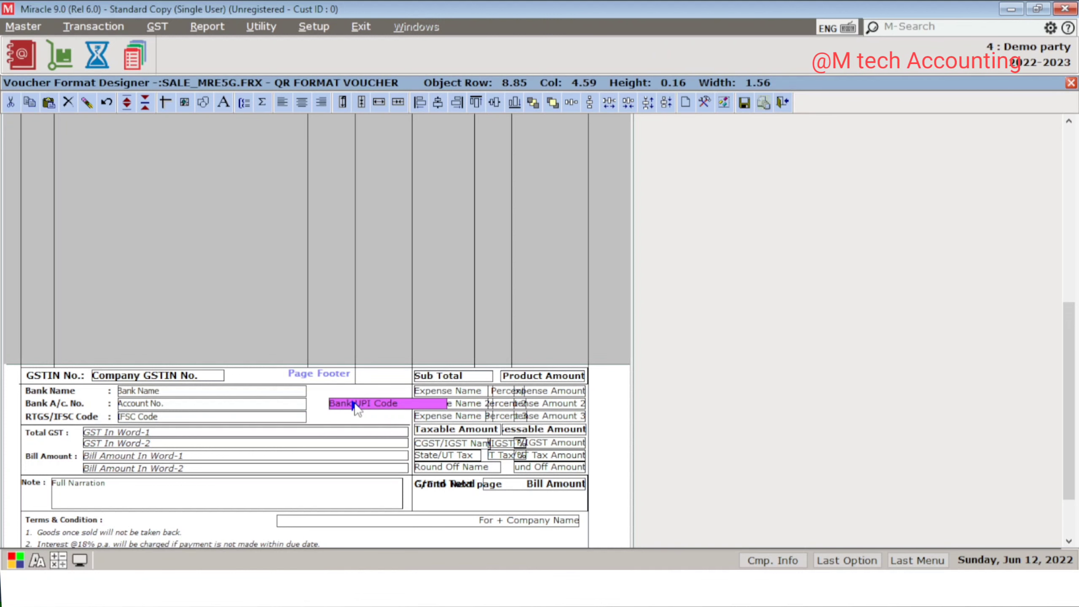
left_click(355, 405)
key("shift+Left")
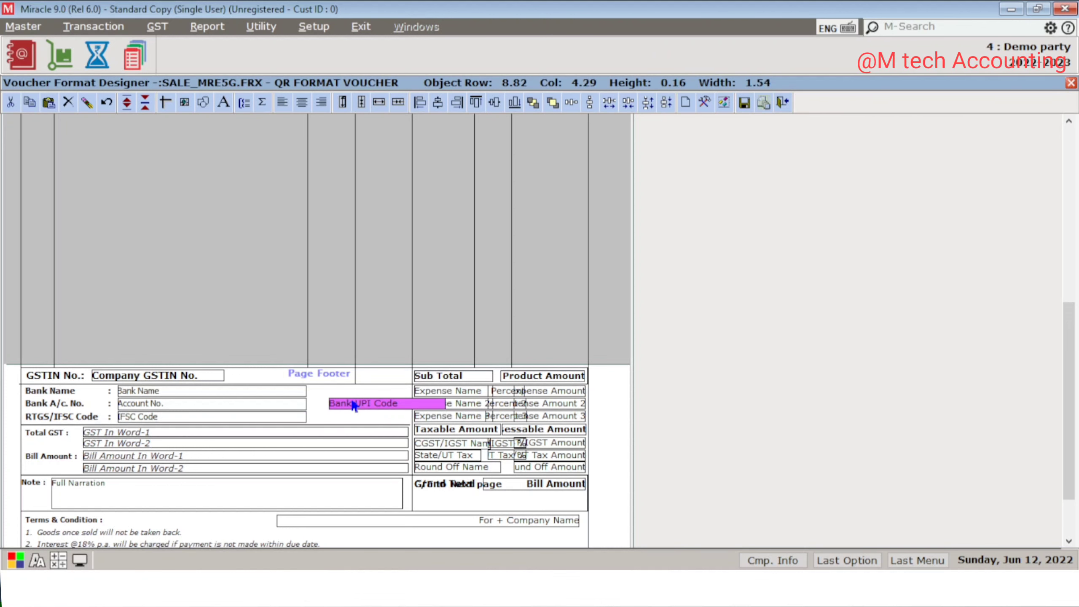
key("Left")
key("Left")
key("Left")
key("Left")
key("Left")
key("Left")
key("Left")
key("Left")
key("Left")
key("Left")
key("Left")
key("Left")
key("Left")
key("Left")
key("Left")
key("Left")
key("Left")
key("Left")
key("Left")
key("Left")
key("Left")
key("Left")
key("Left")
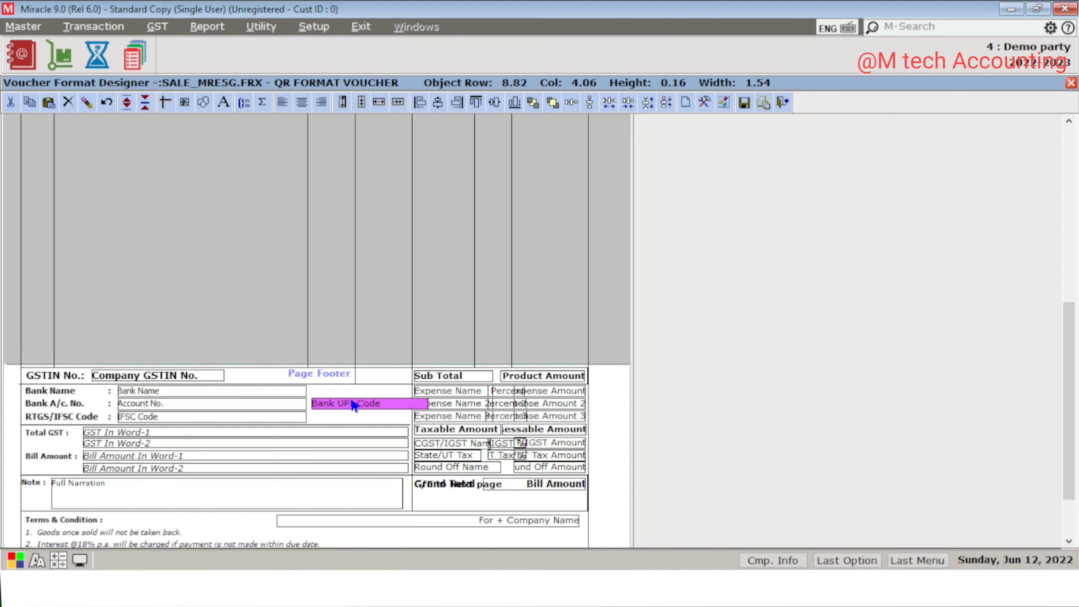
Narrow the Bank UPI Code field to about 1.29 inches so it ends before the expense columns
key("shift+Left")
key("shift+Left")
key("shift+Left")
key("shift+Left")
key("shift+Left")
key("shift+Left")
key("shift+Left")
key("shift+Left")
key("shift+Left")
key("shift+Left")
key("shift+Left")
key("shift+Left")
key("shift+Left")
key("shift+Left")
key("shift+Left")
key("shift+Left")
key("shift+Left")
key("shift+Left")
key("shift+Left")
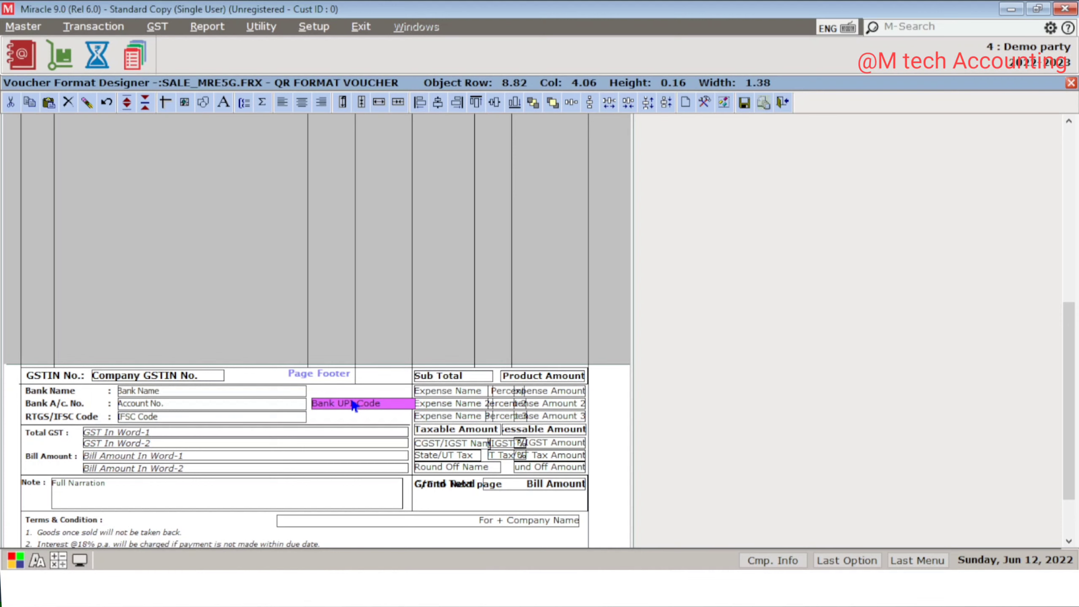
key("shift+Left")
key("shift+Left")
key("shift+Left")
key("shift+Left")
Increase the height of the Bank UPI Code field to about 0.32 inches
key("shift+Down")
key("shift+Down")
key("shift+Down")
key("shift+Down")
key("shift+Down")
key("shift+Down")
key("shift+Down")
key("shift+Down")
key("shift+Down")
key("shift+Down")
key("shift+Down")
key("shift+Down")
key("shift+Down")
key("shift+Down")
key("shift+Down")
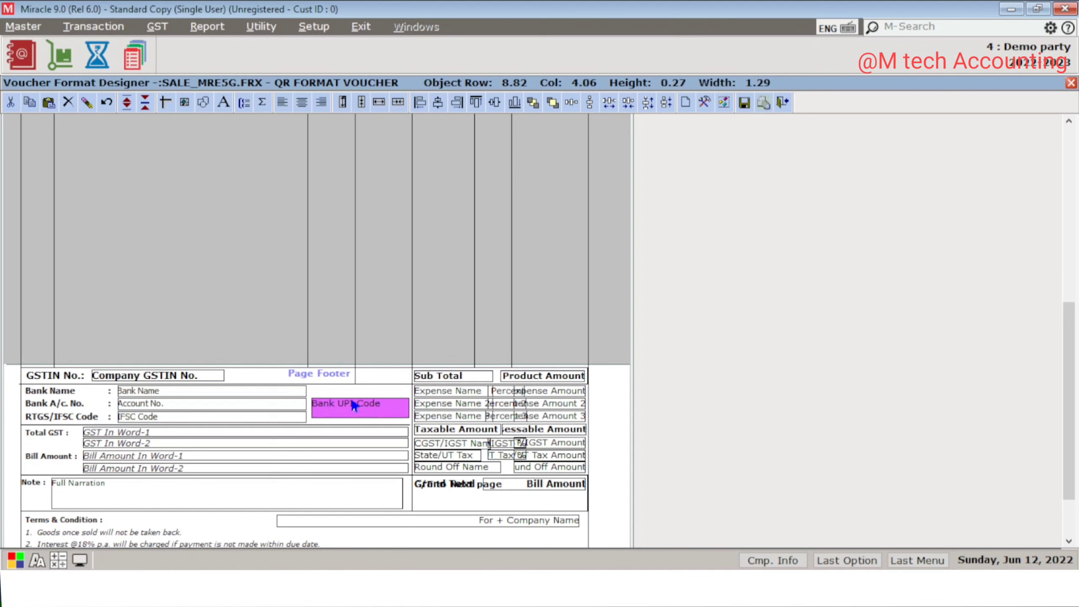
key("shift+Down")
key("shift+Up")
key("shift+Up")
key("shift+Down")
key("shift+Down")
key("shift+Down")
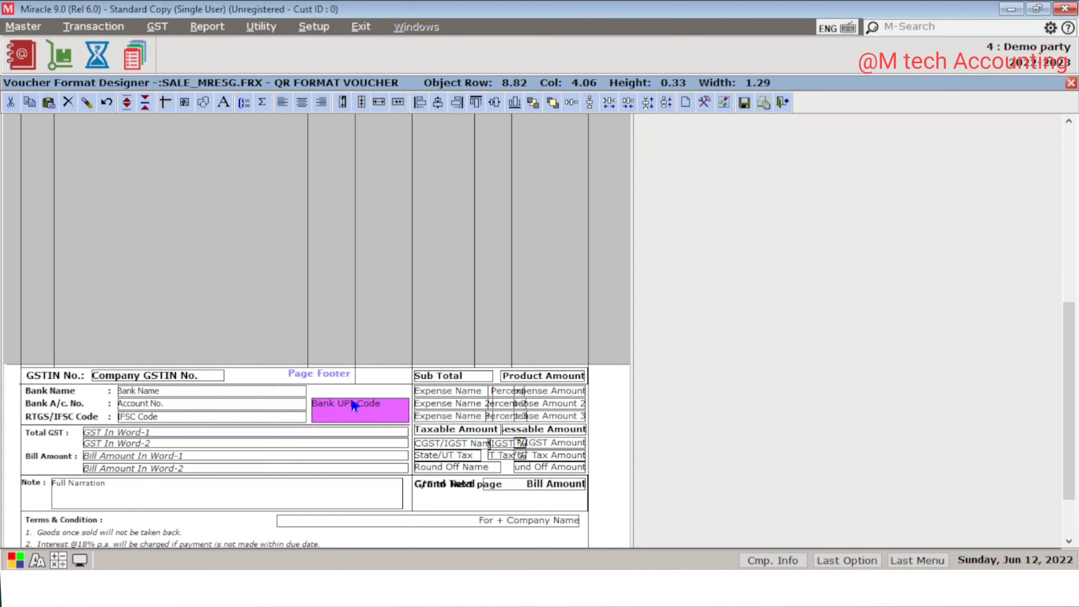
key("shift+Up")
key("shift+Up")
key("shift+Down")
Move the Bank UPI Code field up to about row 8.68, level with the Bank Name field
key("Up")
key("Up")
key("Up")
key("Up")
key("Up")
key("Up")
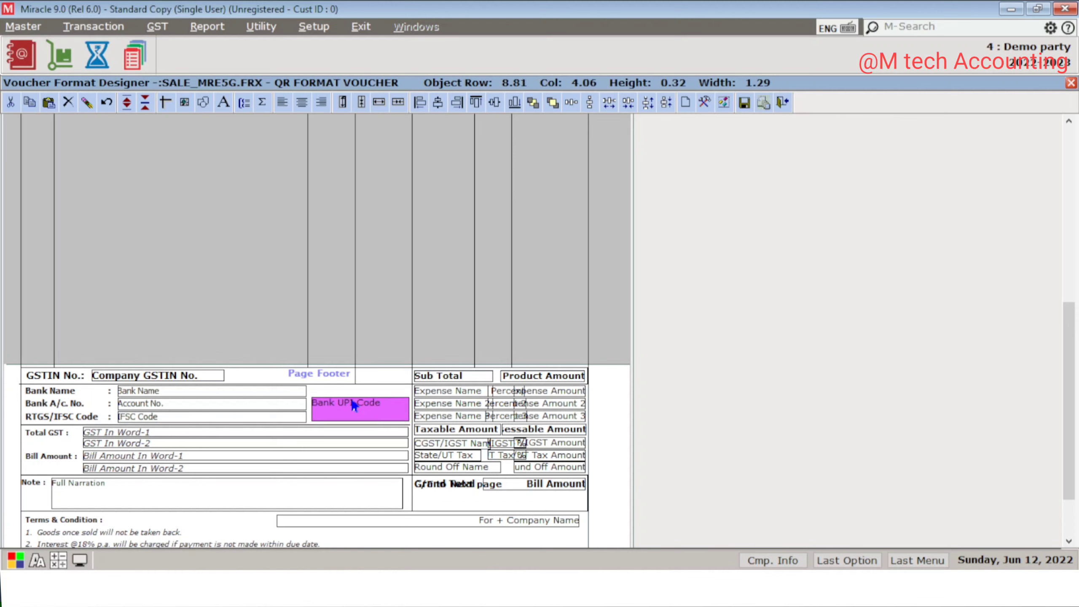
key("Up")
key("Up")
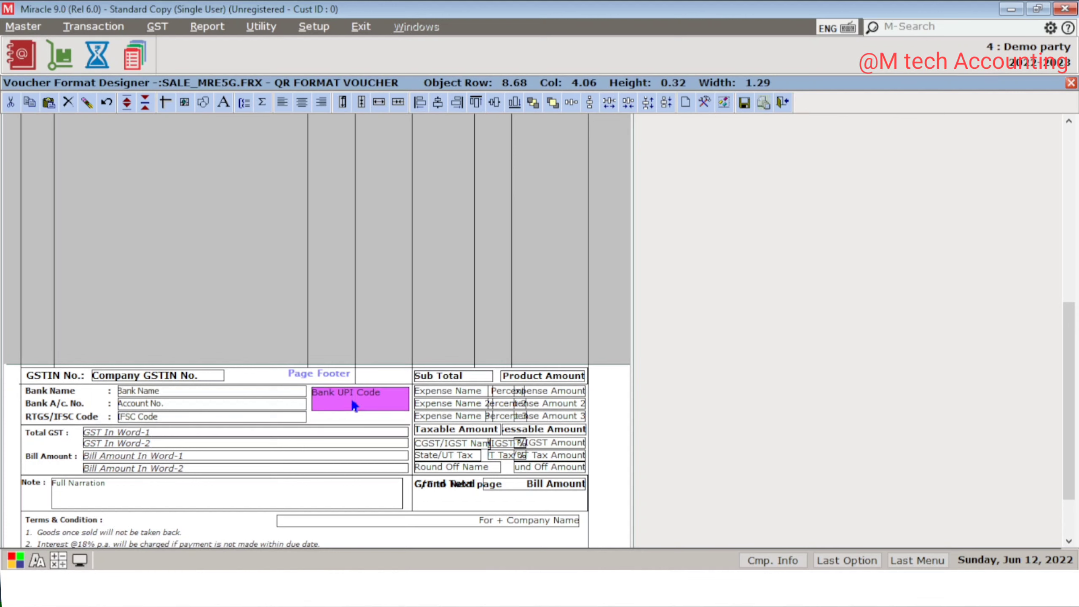
Increase the height of the Bank UPI Code field to about 0.50 inches so it spans the three bank detail rows
key("shift+Down")
key("shift+Down")
key("shift+Down")
key("shift+Down")
key("shift+Down")
key("shift+Down")
key("shift+Down")
key("shift+Down")
key("shift+Down")
key("shift+Down")
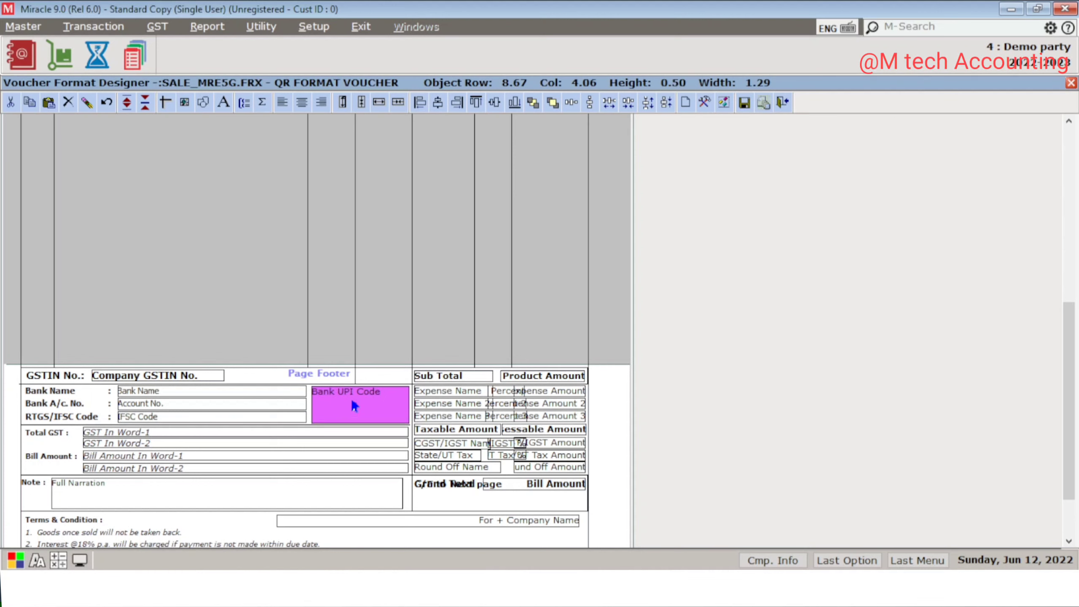
Narrow the Bank UPI Code field to about 1.14 inches
key("shift+Left")
key("shift+Left")
key("shift+Left")
key("shift+Left")
key("shift+Left")
key("shift+Left")
key("shift+Left")
key("shift+Left")
key("shift+Left")
key("shift+Left")
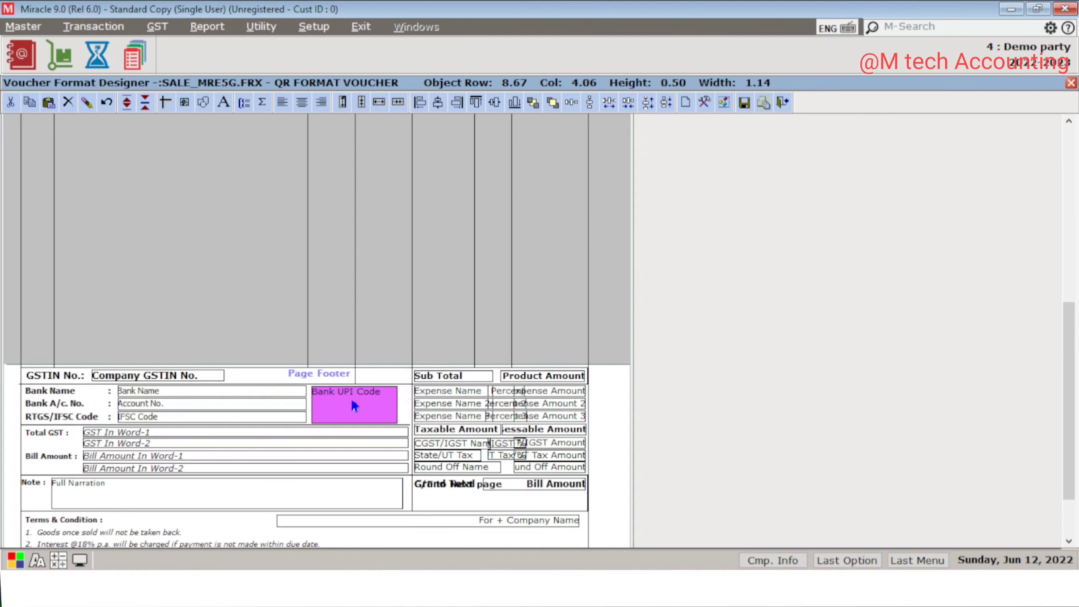
Shift the Bank UPI Code field right to about column 4.16 and reduce its width to about 1.02 inches
key("shift+Left")
key("shift+Left")
key("shift+Left")
key("Right")
key("Right")
key("Right")
key("Right")
key("Right")
key("Right")
key("shift+Left")
key("shift+Left")
key("shift+Left")
key("shift+Left")
key("shift+Left")
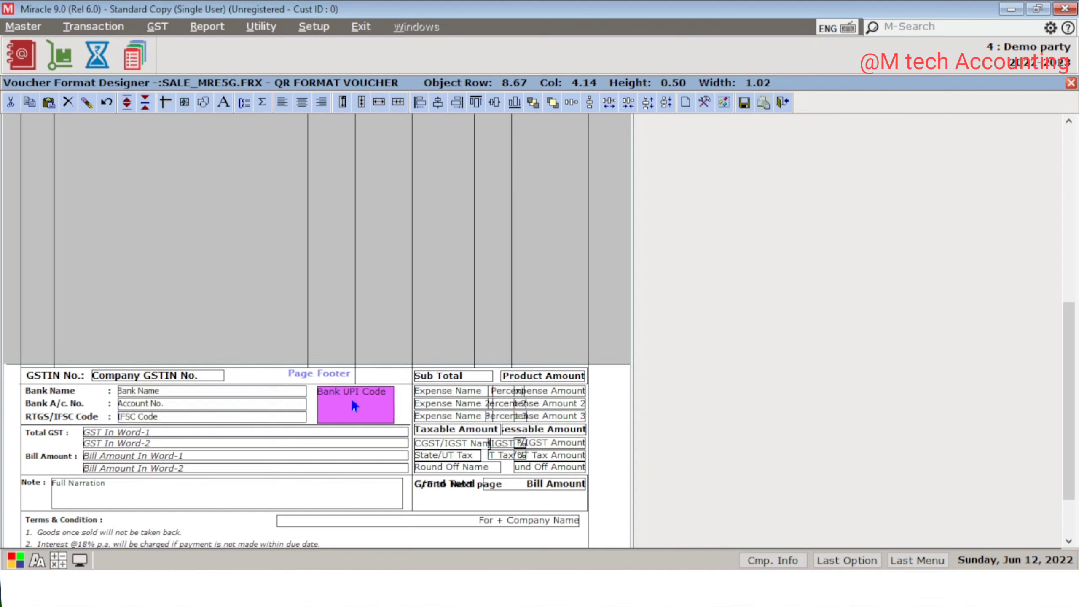
key("Right")
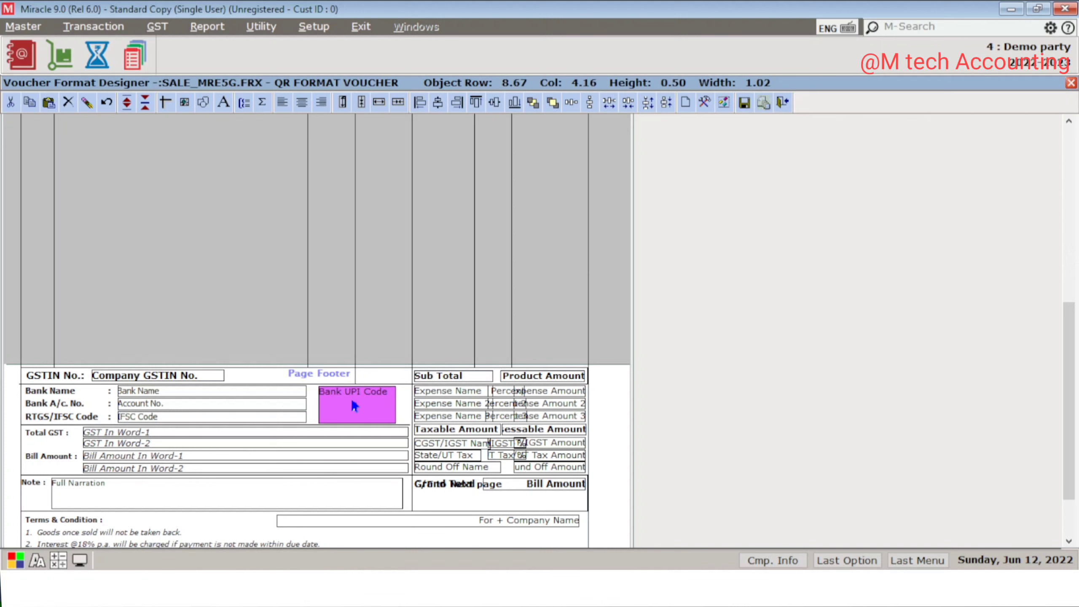
Close the voucher format designer and save the changes to the QR FORMAT VOUCHER
key("Escape")
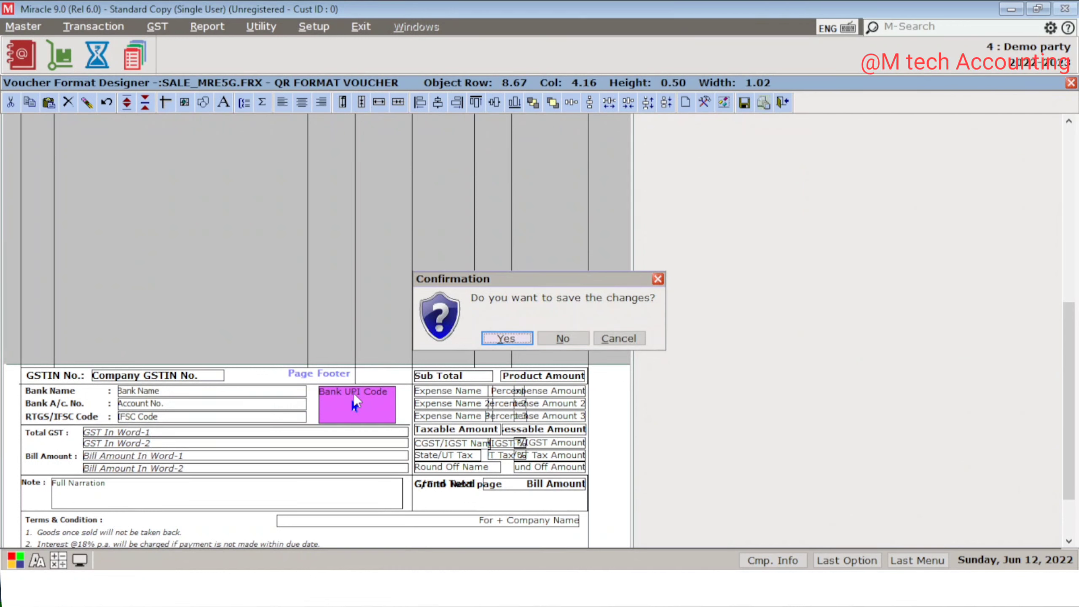
key("Return")
key("Return")
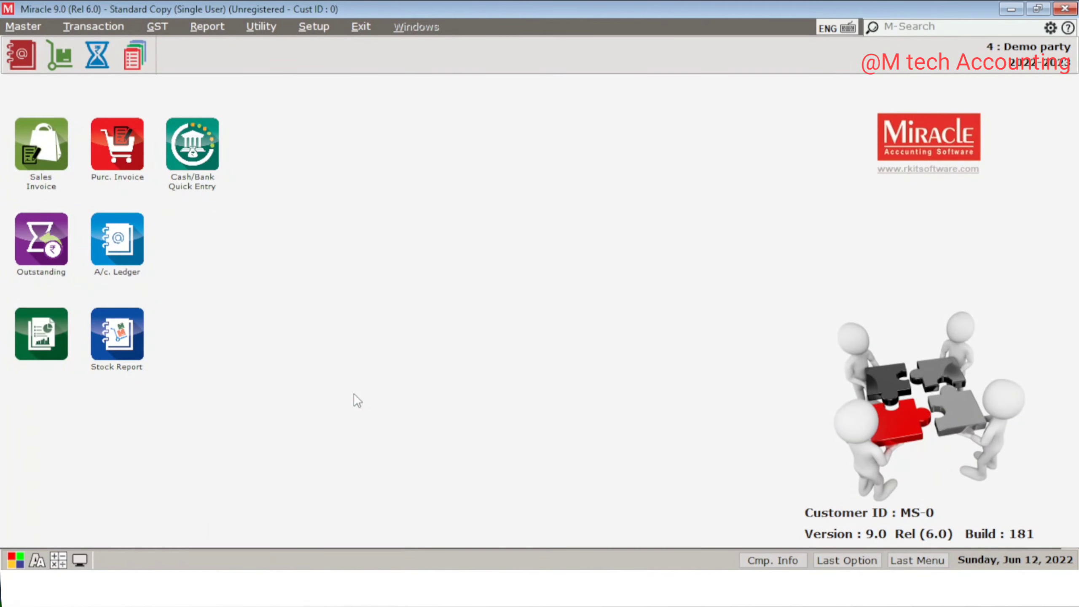
Open the Sales Invoice voucher list
key("alt+s")
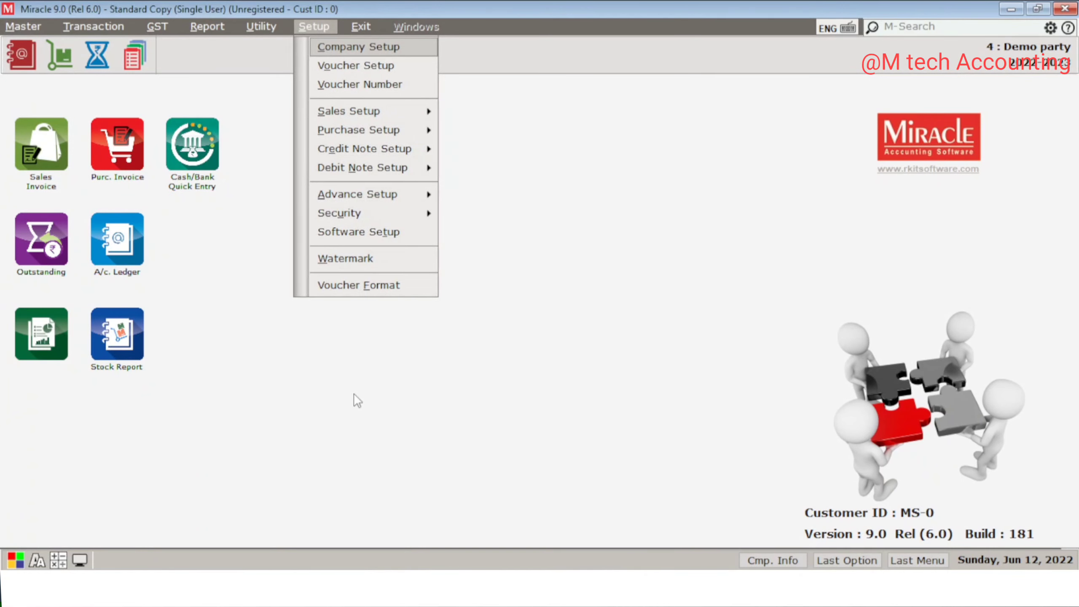
key("Escape")
key("alt+t")
key("s")
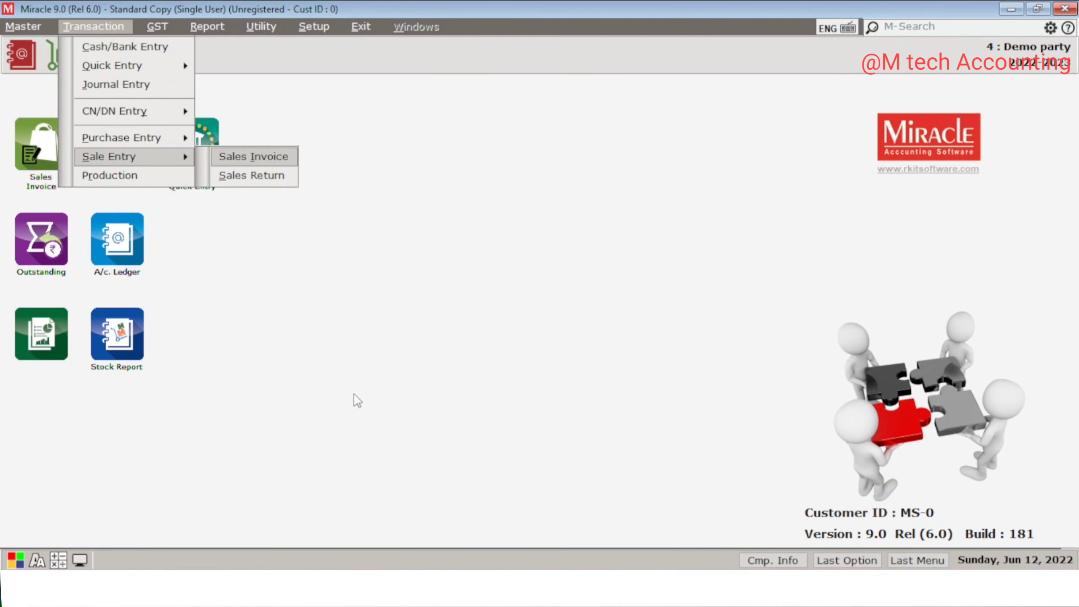
key("Return")
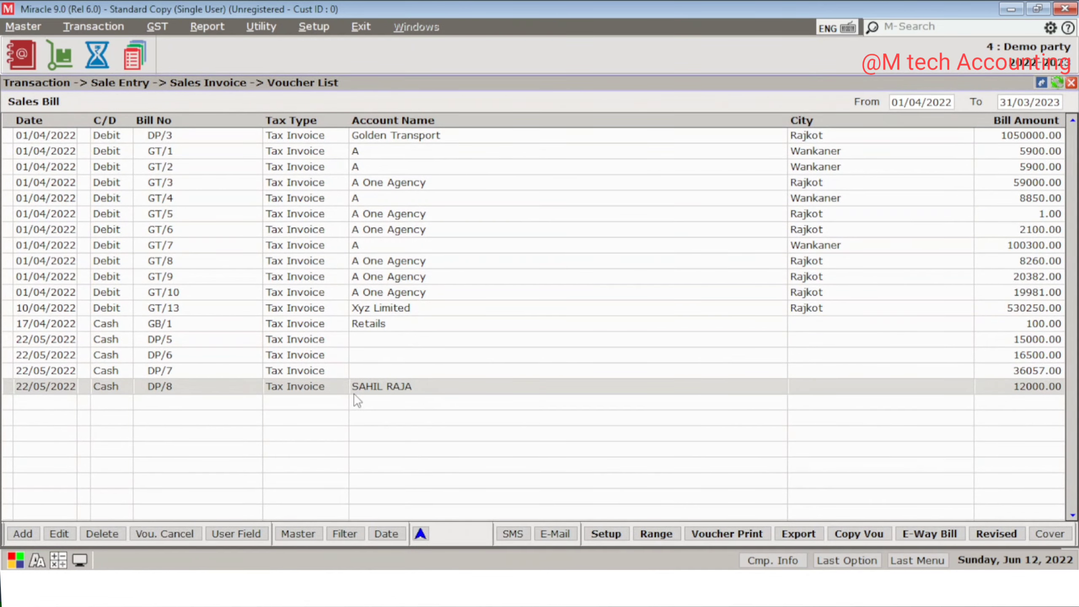
Preview the last sales bill in the list on screen using the QR FORMAT VOUCHER format
key("ctrl+p")
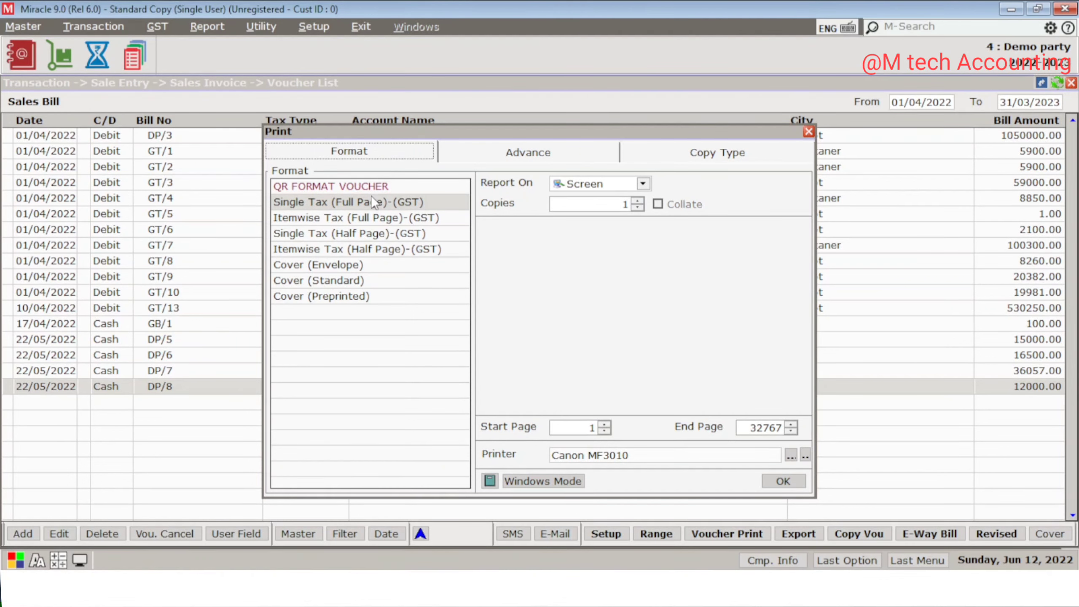
left_click(355, 188)
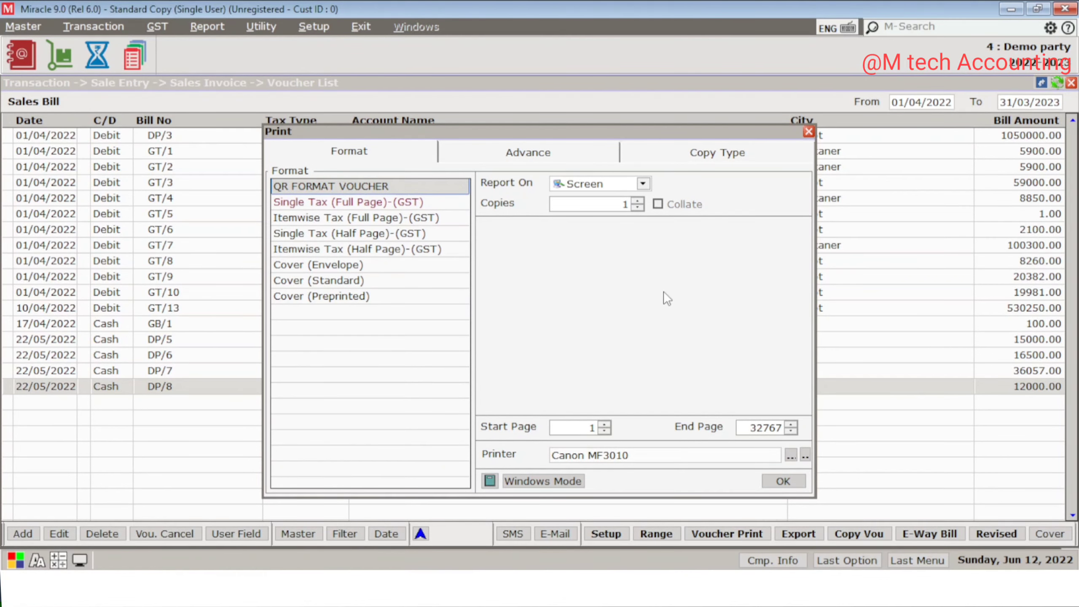
left_click(781, 482)
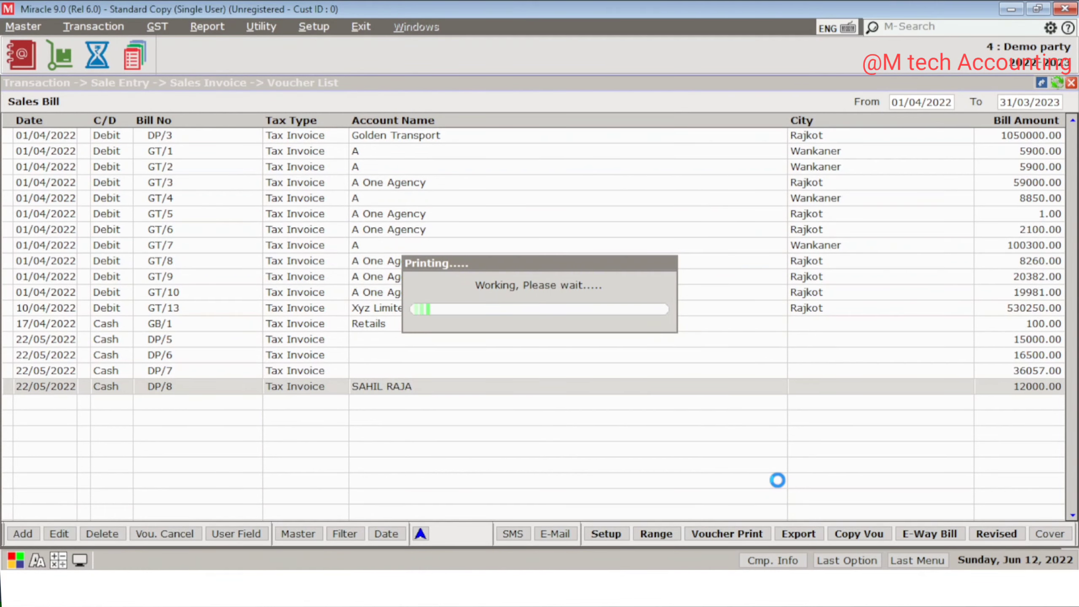
Examine the QR code beside the bank details in the invoice footer, and close the preview and voucher list
scroll(778, 483, "down", 2)
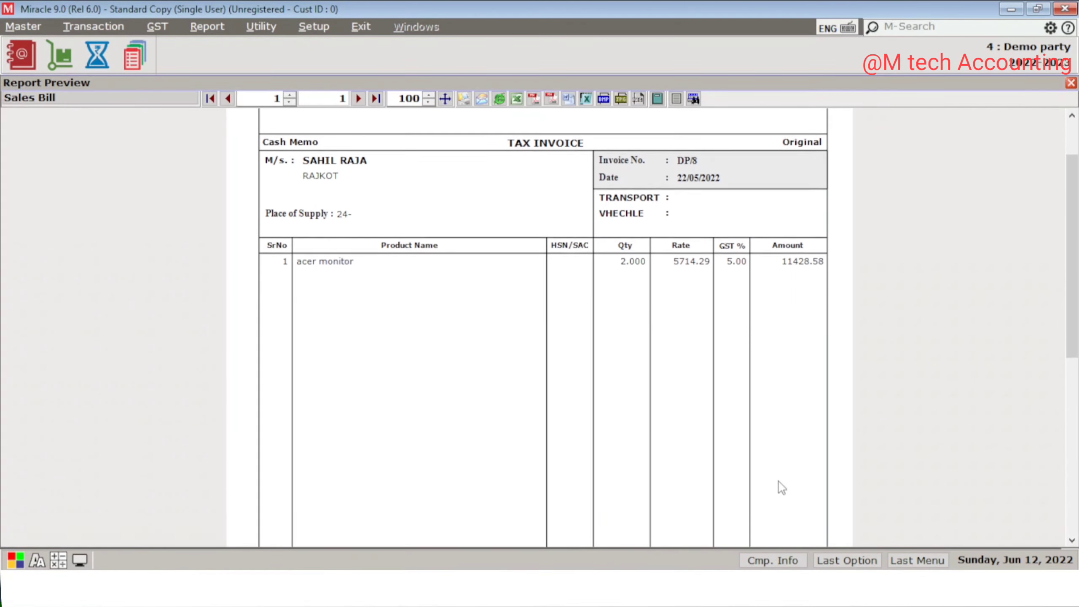
scroll(781, 489, "down", 10)
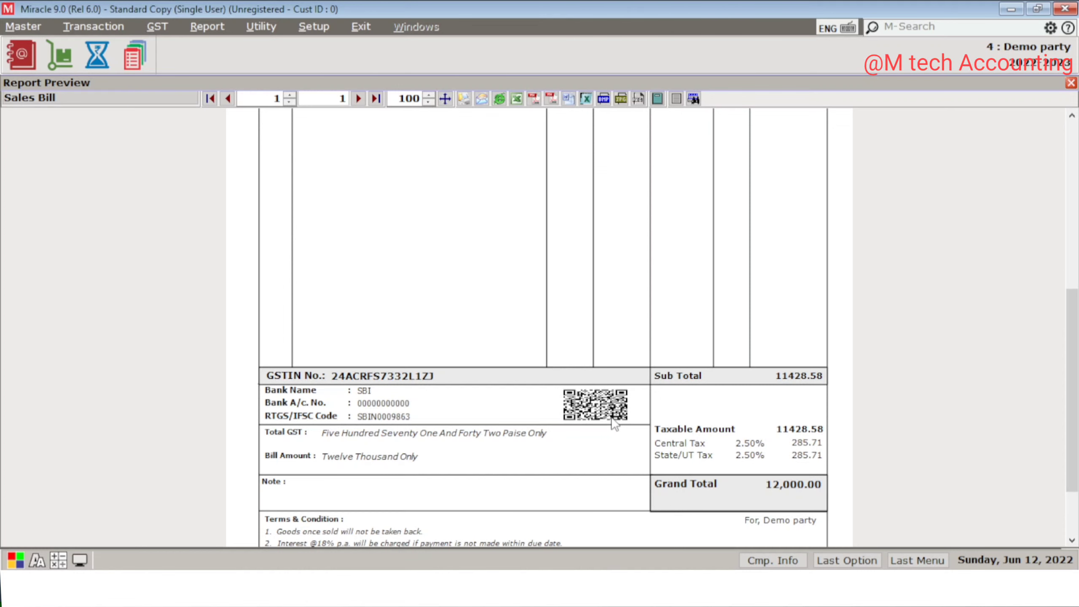
key("Escape")
key("Escape")
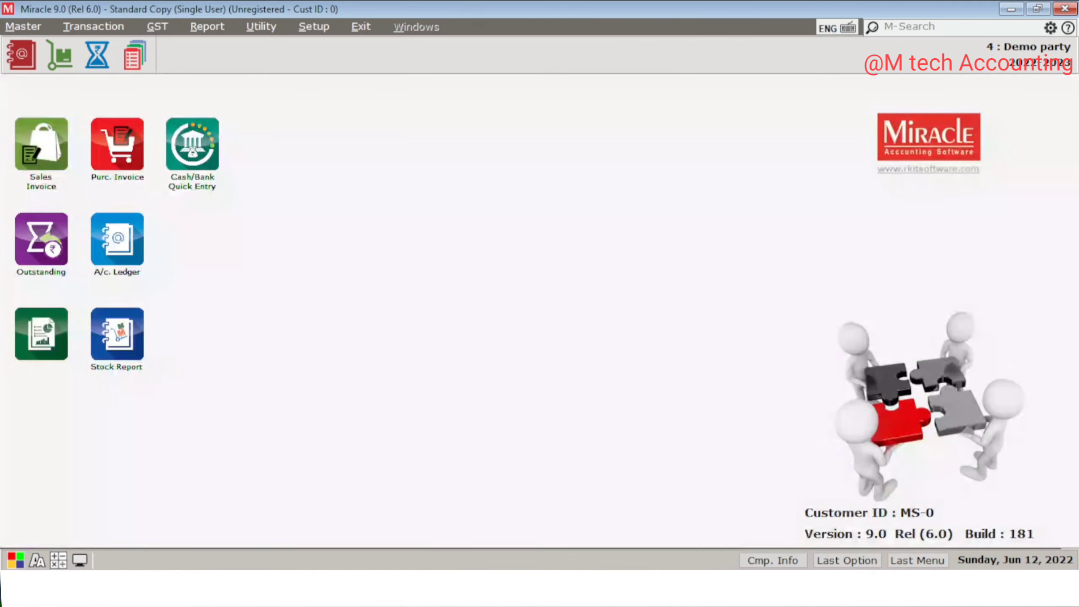